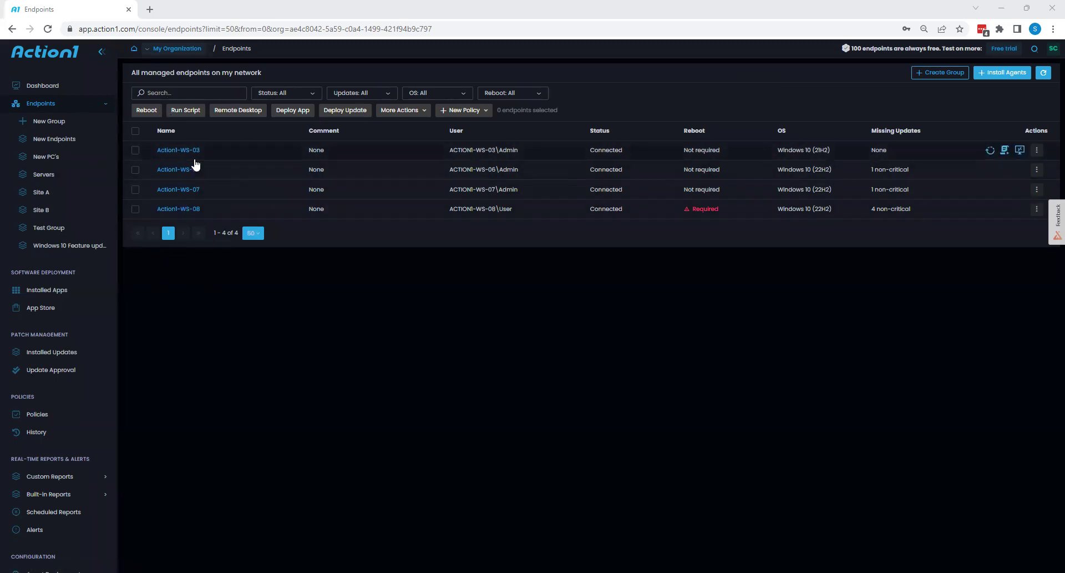
Toggle all endpoints on and off, then select only Action1-WS-08
click(134, 133)
click(134, 133)
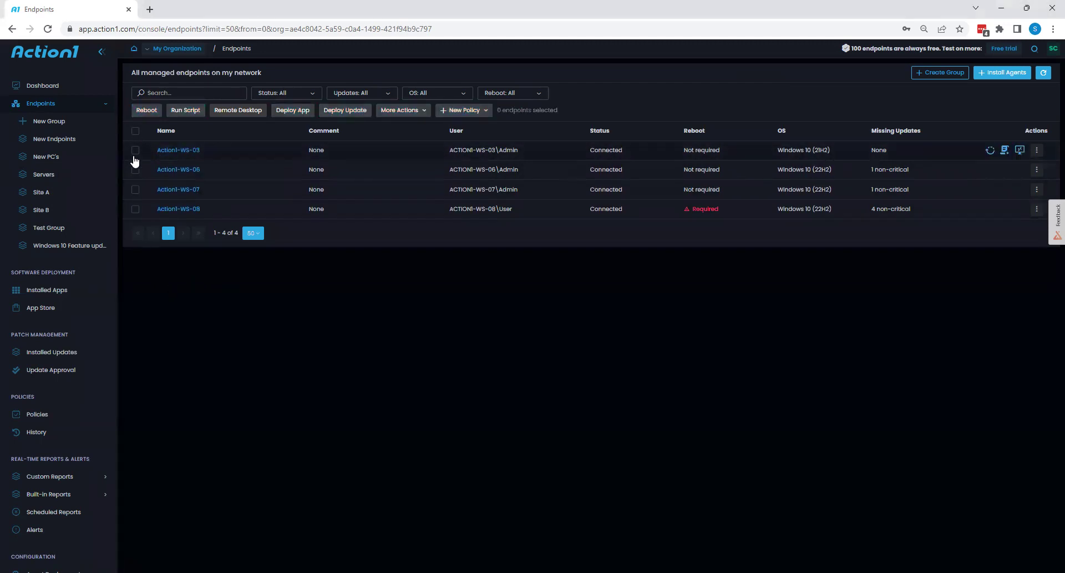
click(135, 208)
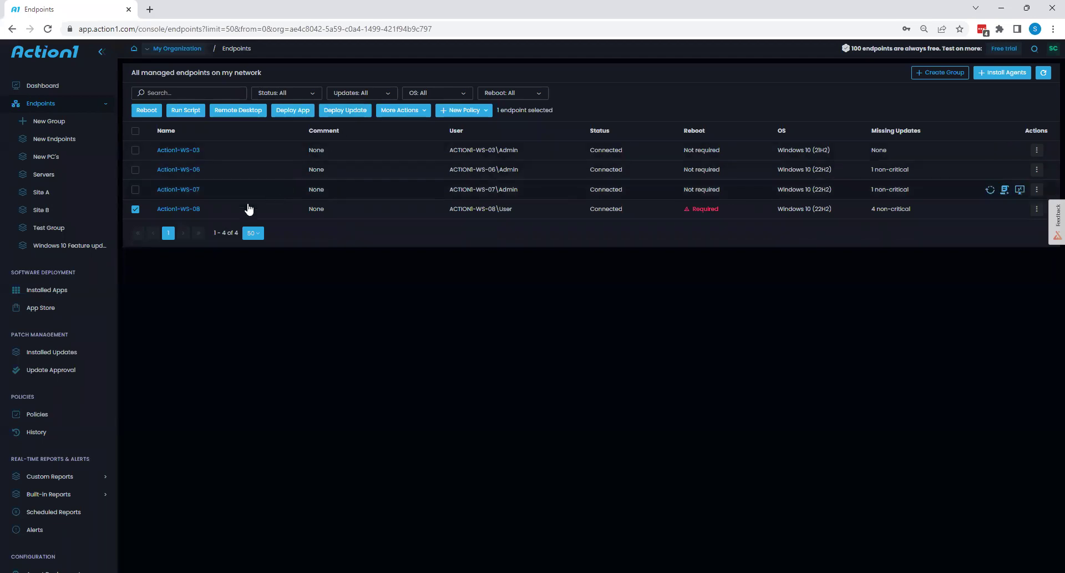
Open Action1-WS-08's details, review its Missing Updates tab, and close the panel
click(183, 209)
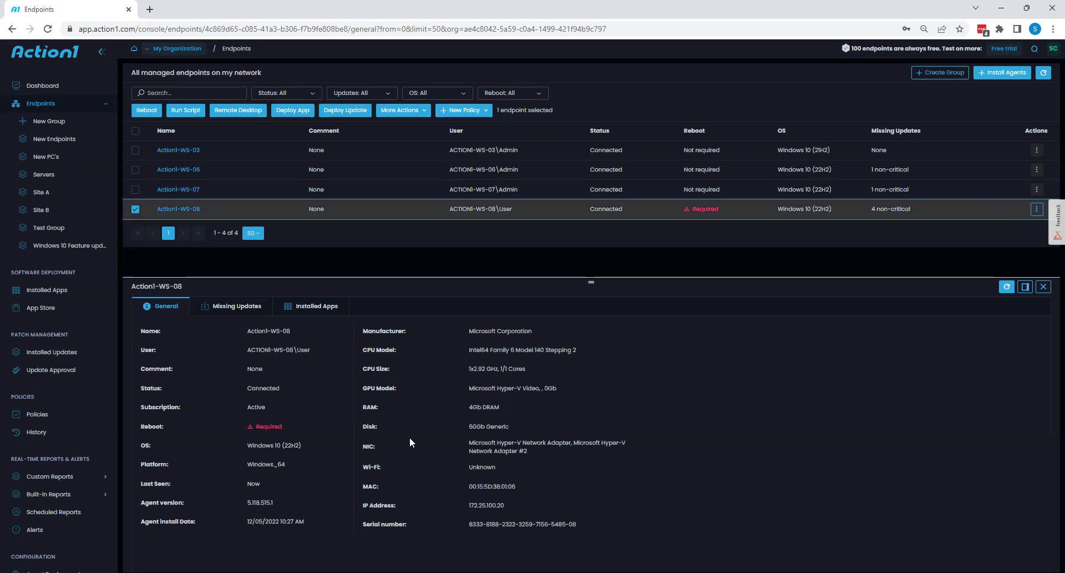
click(231, 308)
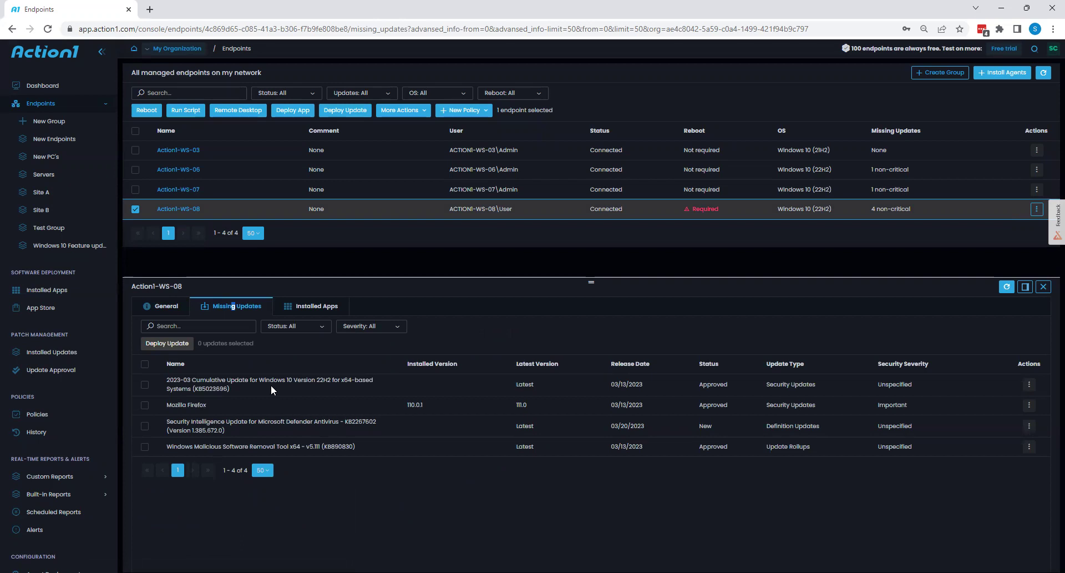
click(1044, 287)
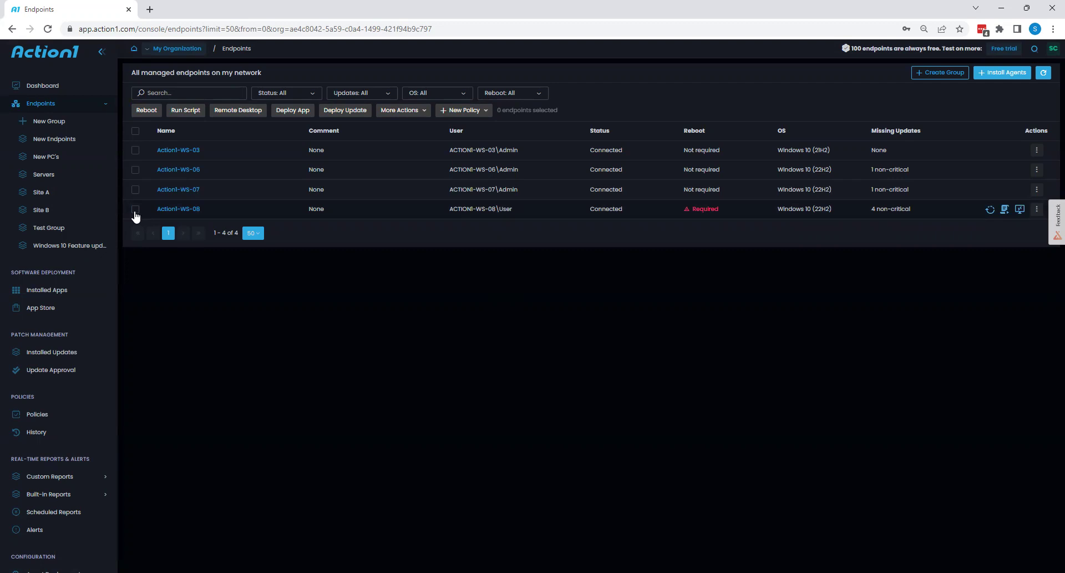
Select all four missing updates on Action1-WS-08 and run through the Deploy Update wizard to Finish
click(178, 211)
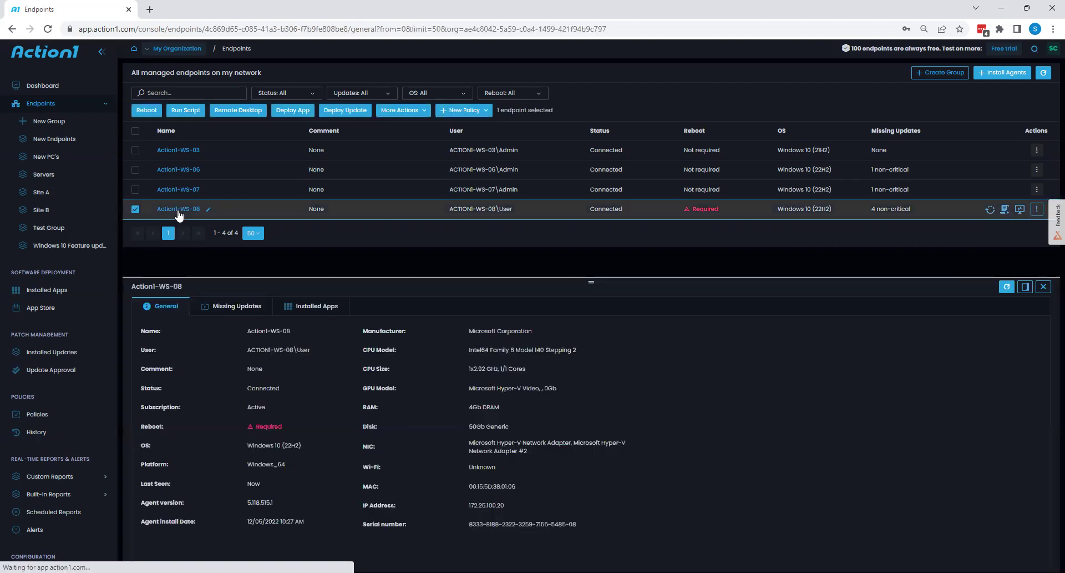
click(222, 304)
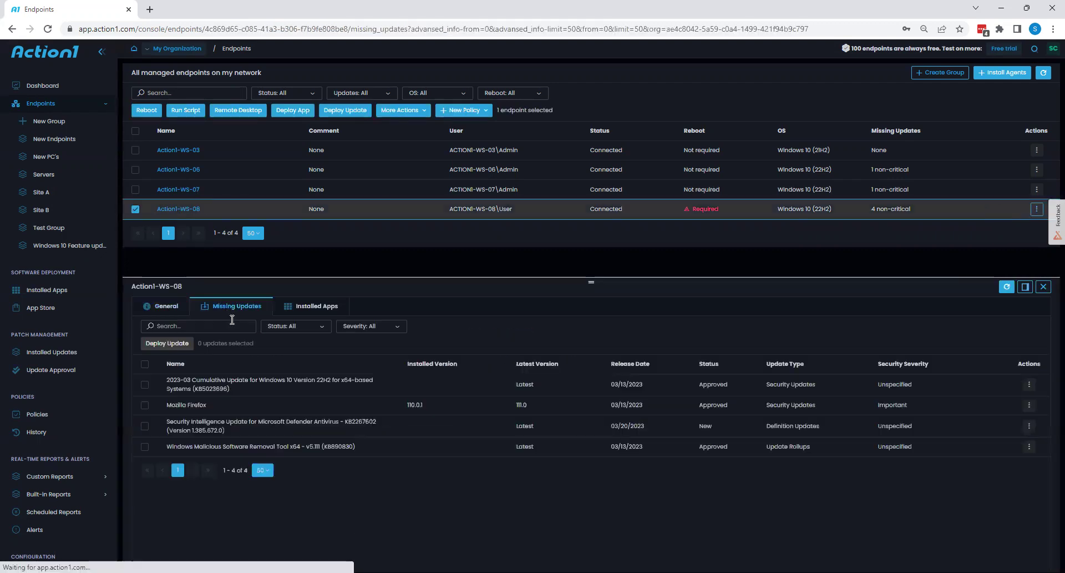
click(145, 365)
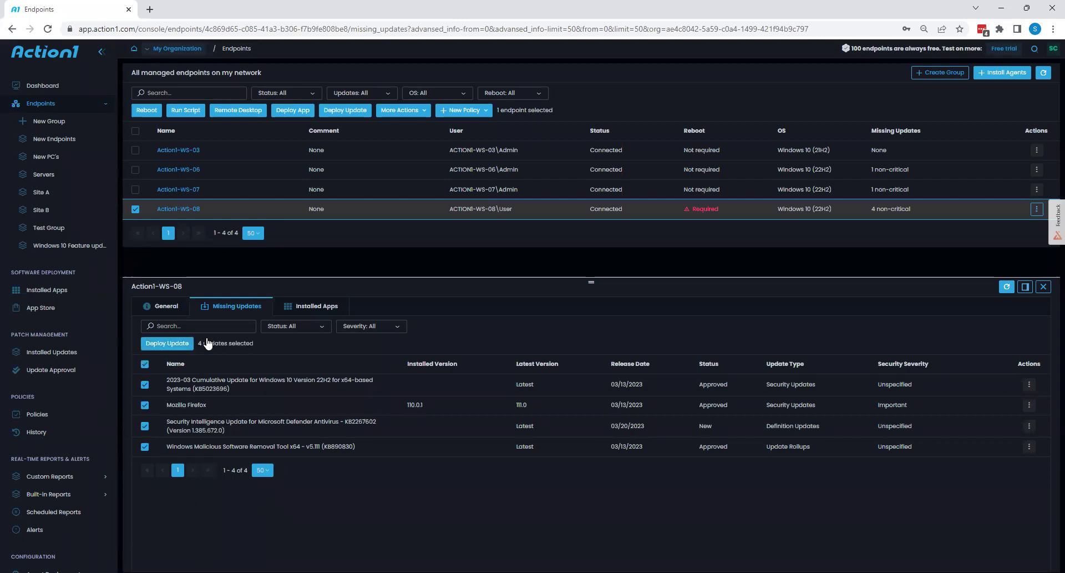
click(169, 344)
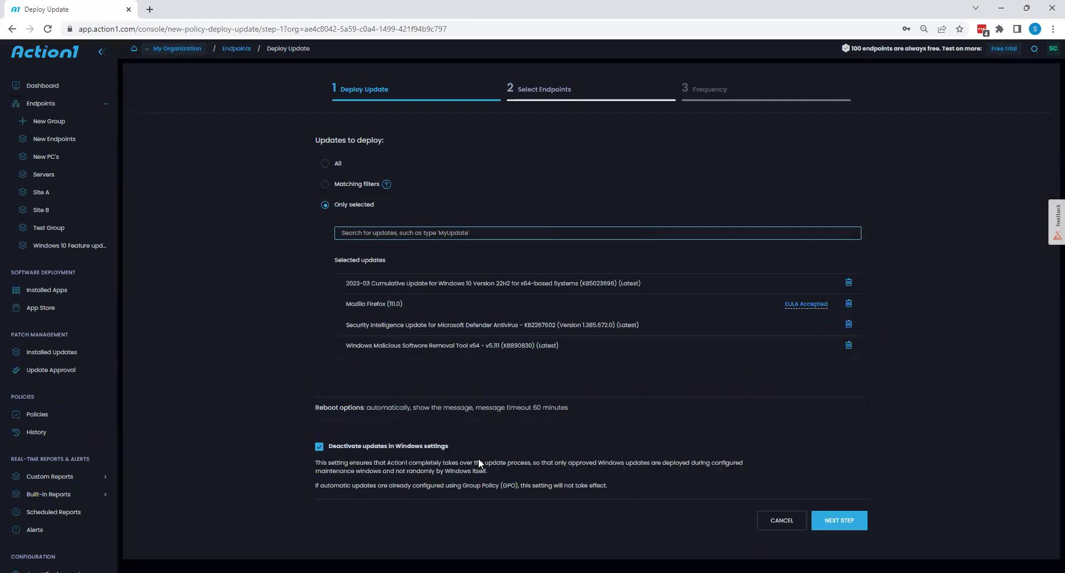
click(830, 519)
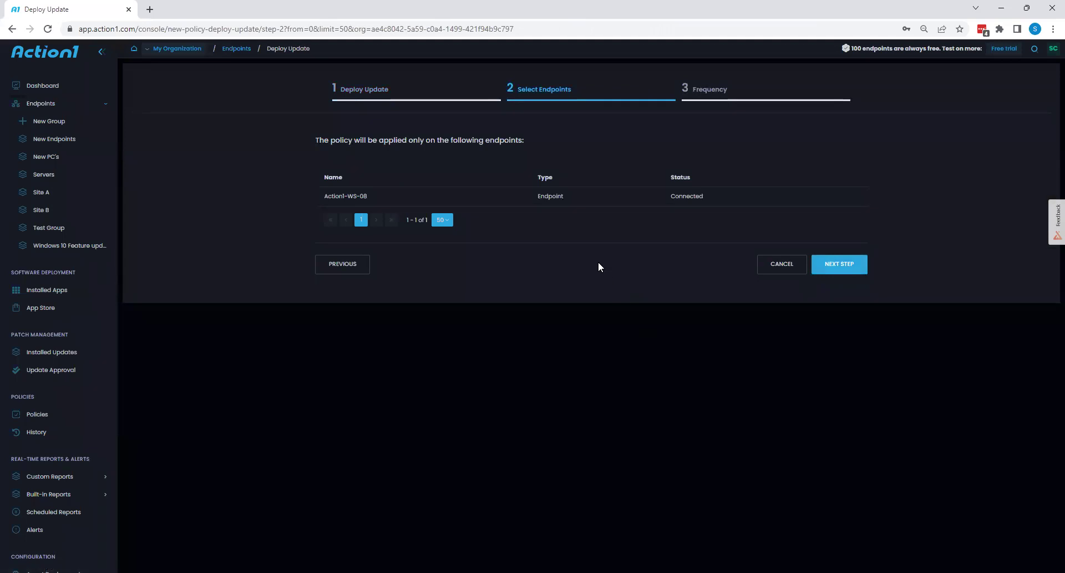
click(829, 264)
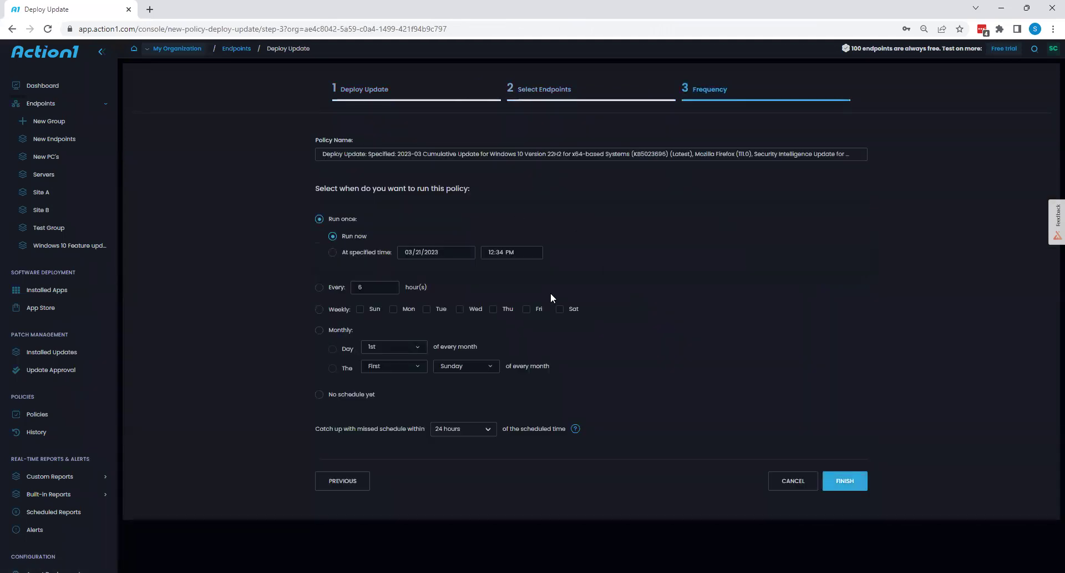
click(779, 481)
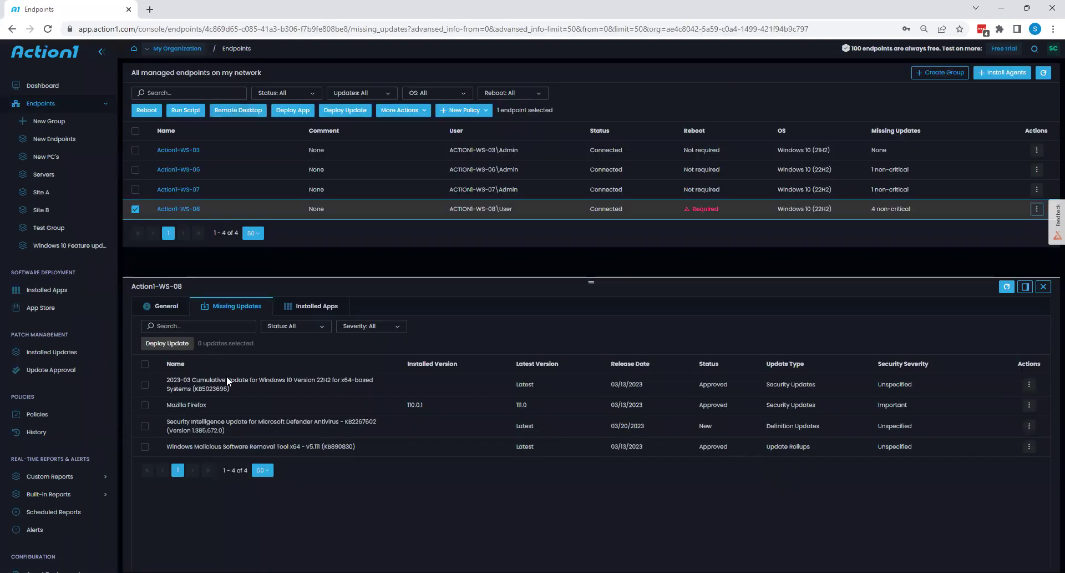
On the Policies page, start a New Policy of type Deploy Update
click(40, 418)
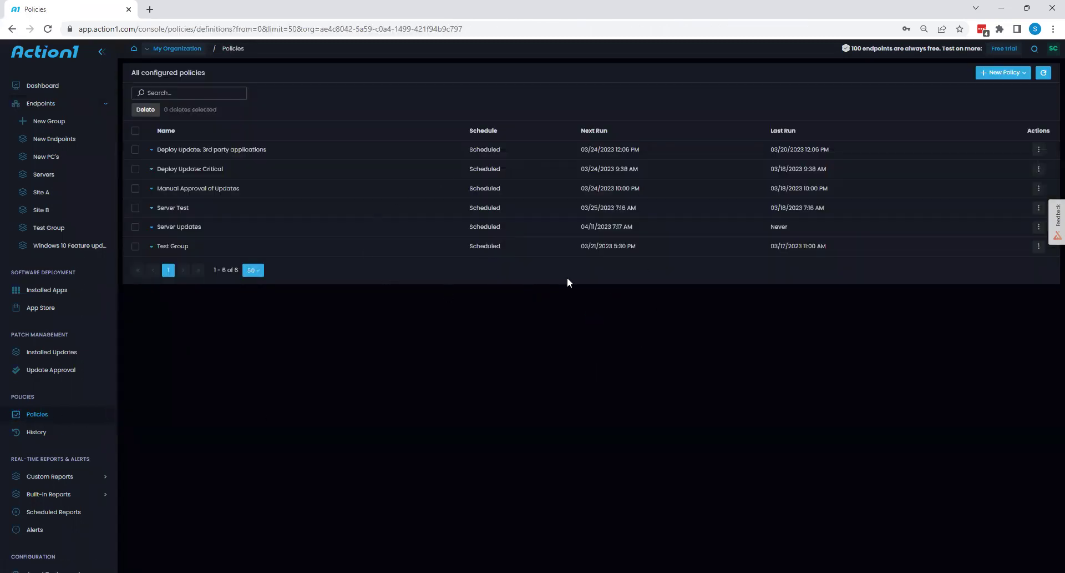
click(999, 74)
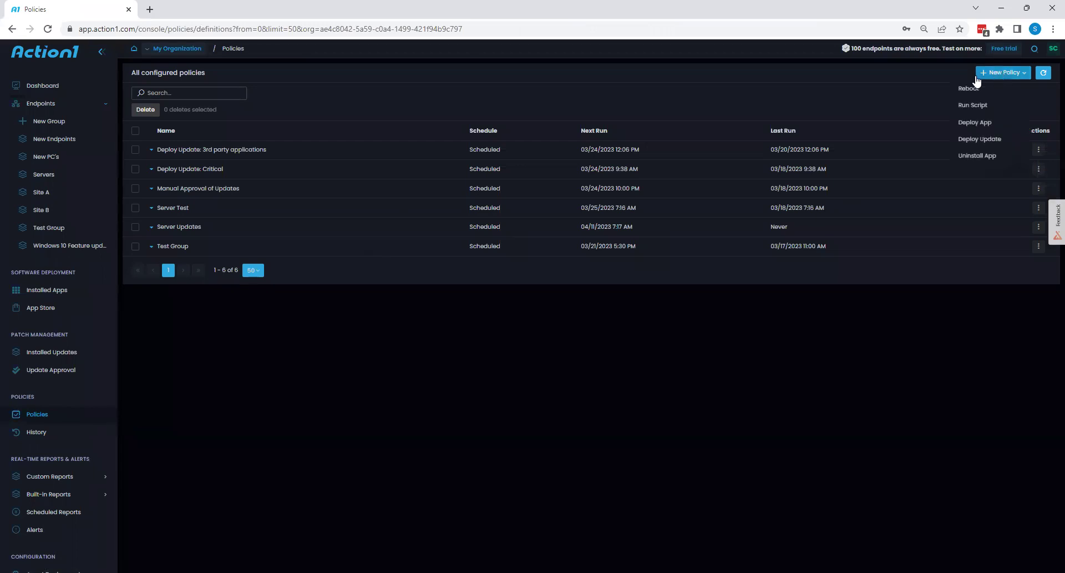
click(985, 142)
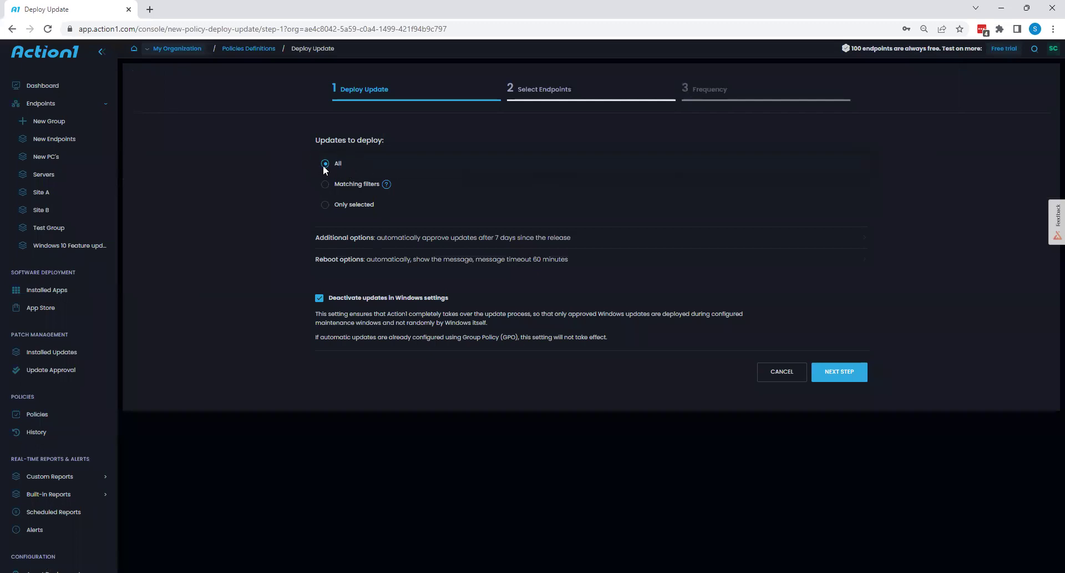
Deploy only updates matching filters, with sources Windows - Mandatory and Applications
click(326, 186)
click(357, 233)
click(371, 248)
click(509, 239)
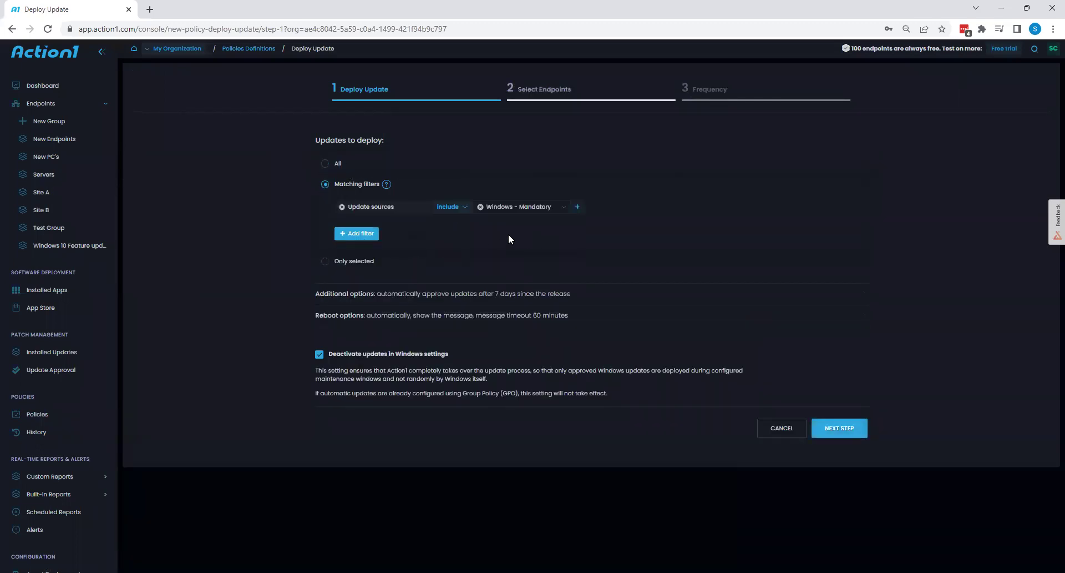
click(577, 209)
click(591, 221)
Add an Update types filter that excludes Drivers
click(348, 241)
click(361, 248)
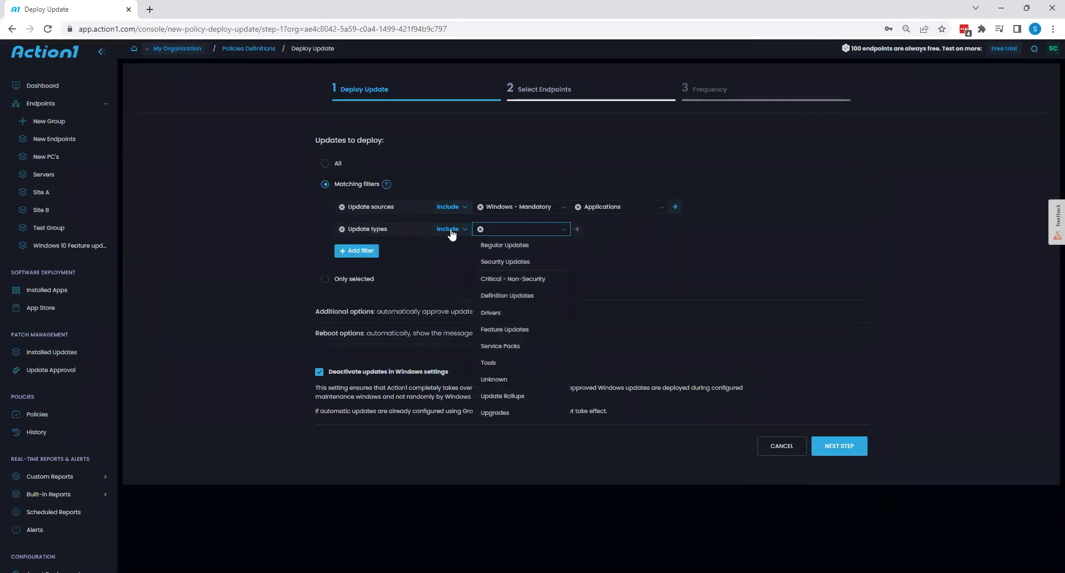
click(452, 229)
click(449, 255)
click(513, 230)
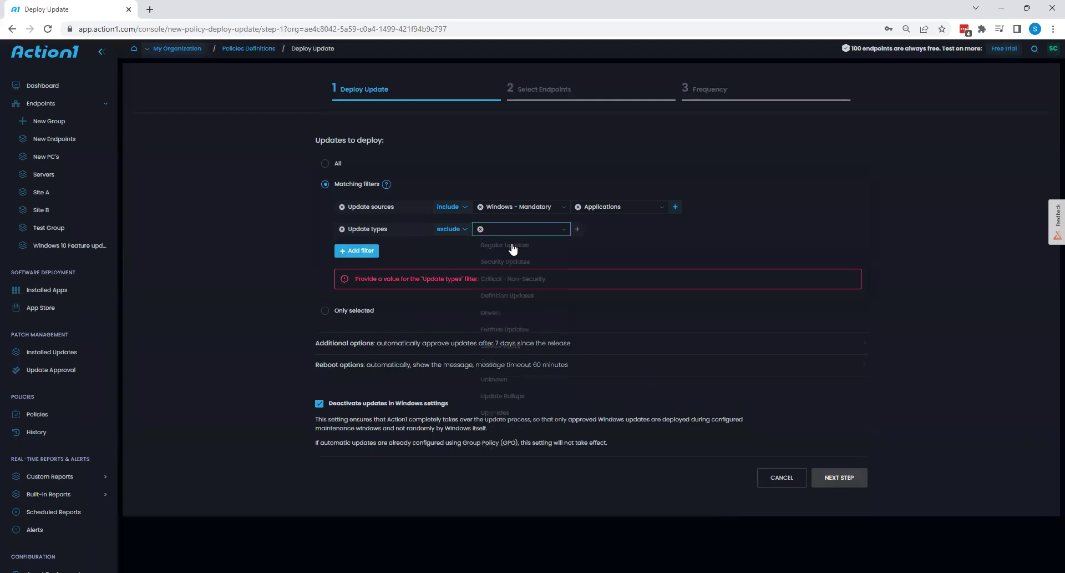
click(502, 314)
Review the further filter, approval and reboot options
click(364, 252)
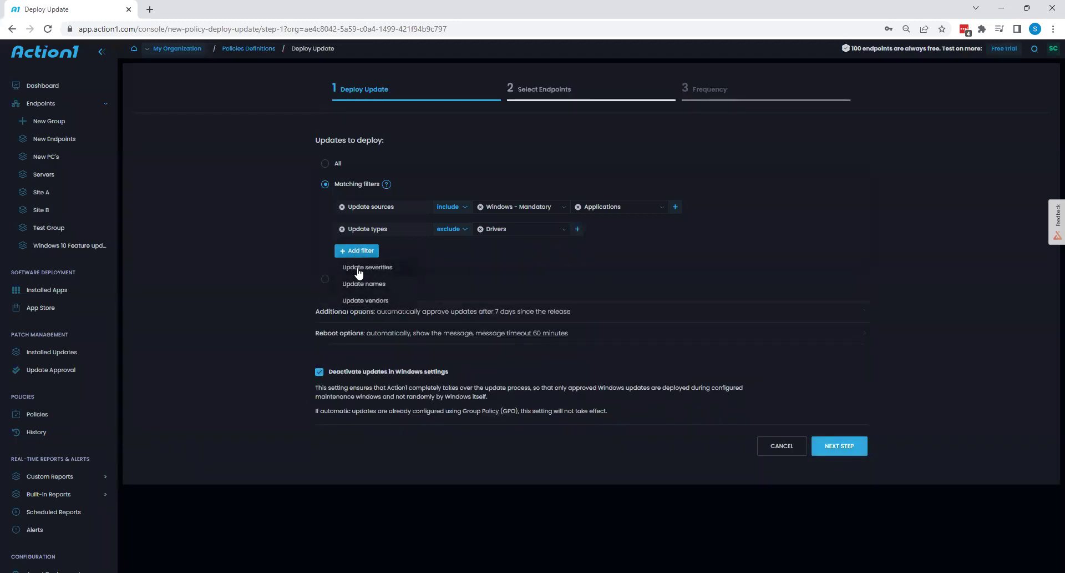
click(209, 185)
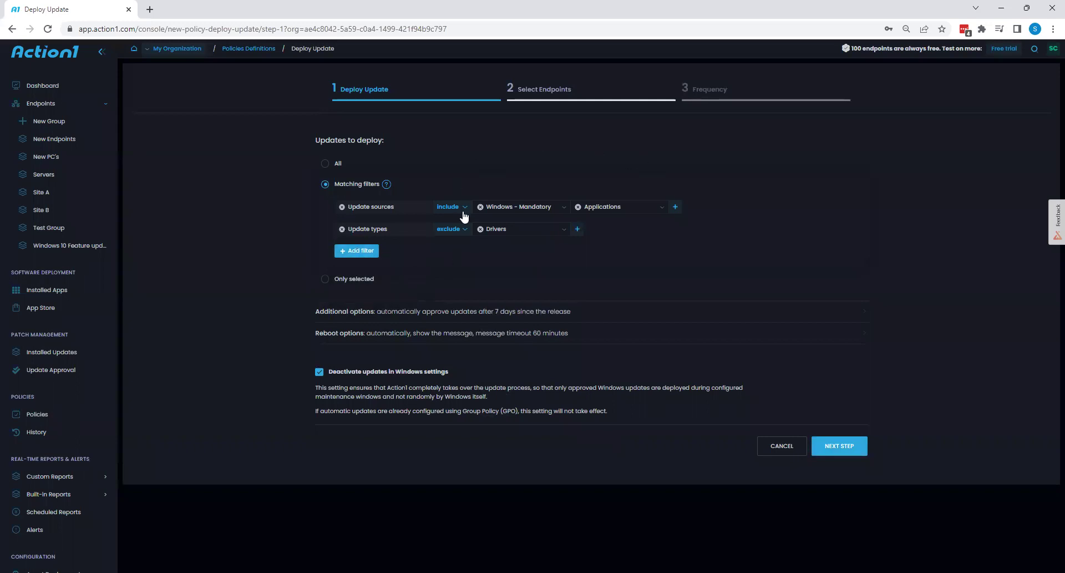
click(434, 315)
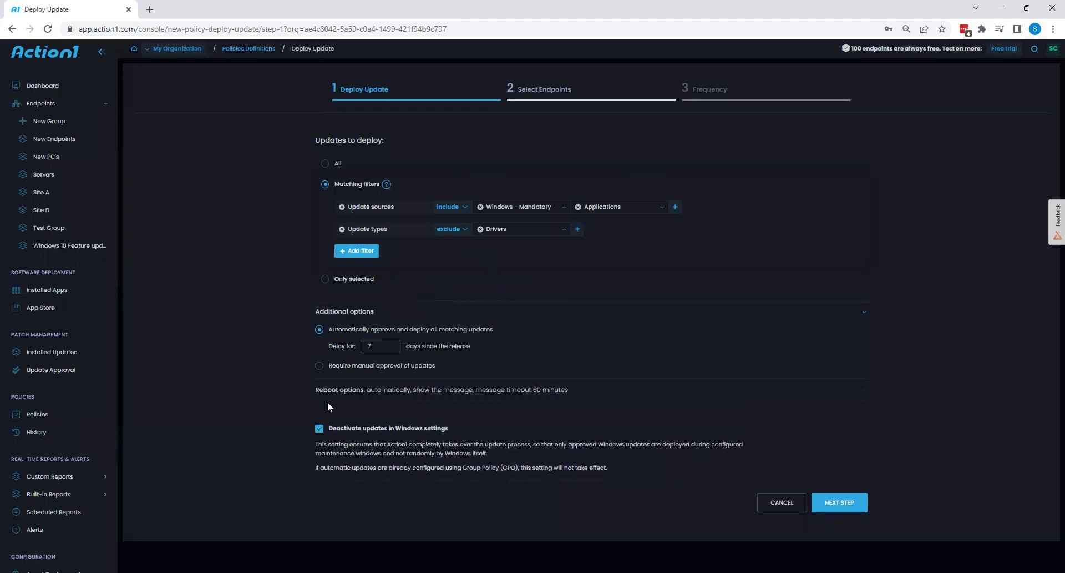
click(427, 390)
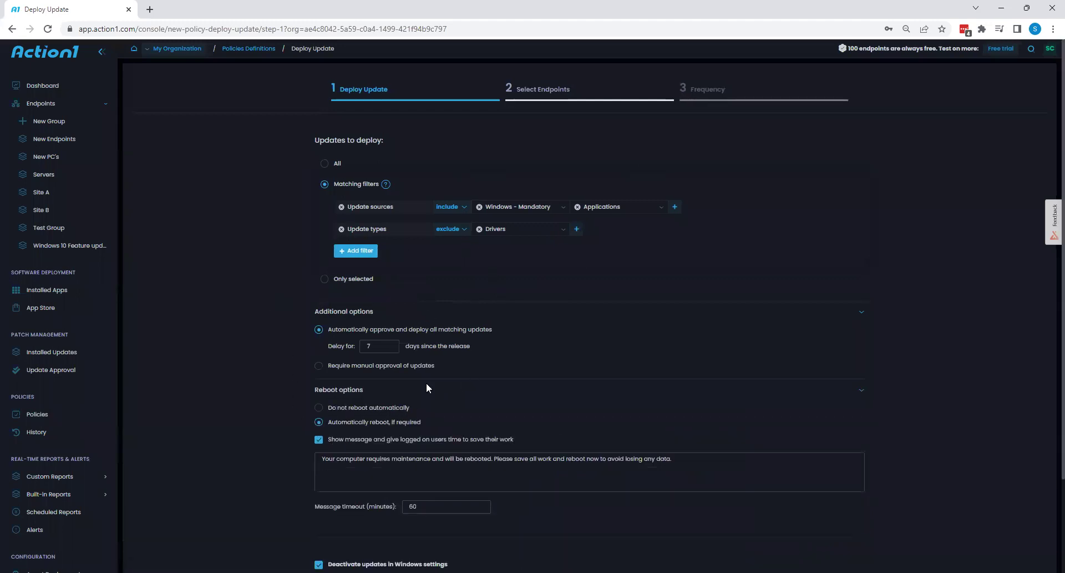
scroll(416, 368, down, 2)
Target the policy at the All endpoint group
click(827, 523)
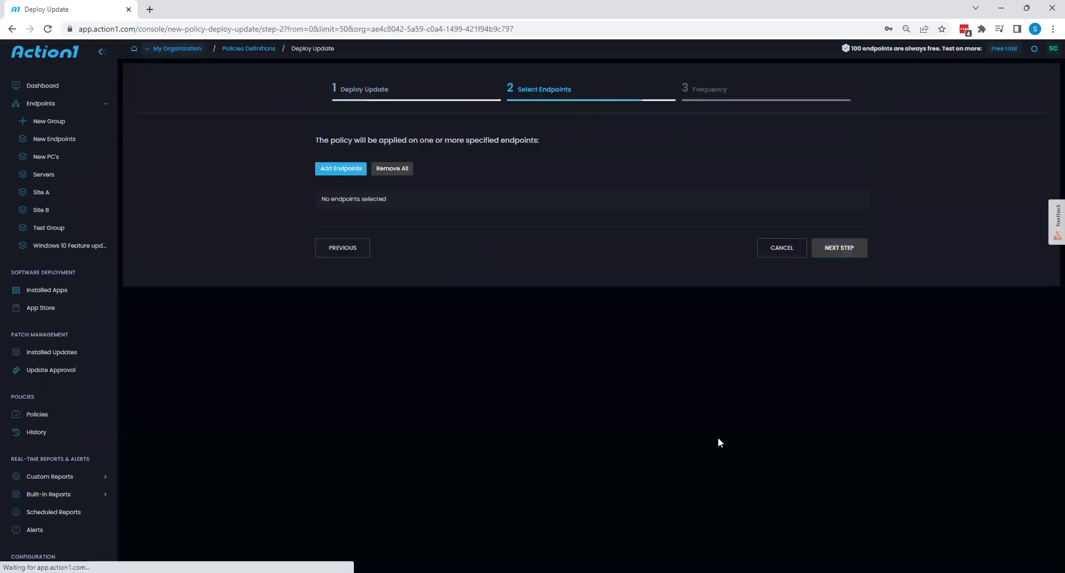
click(326, 173)
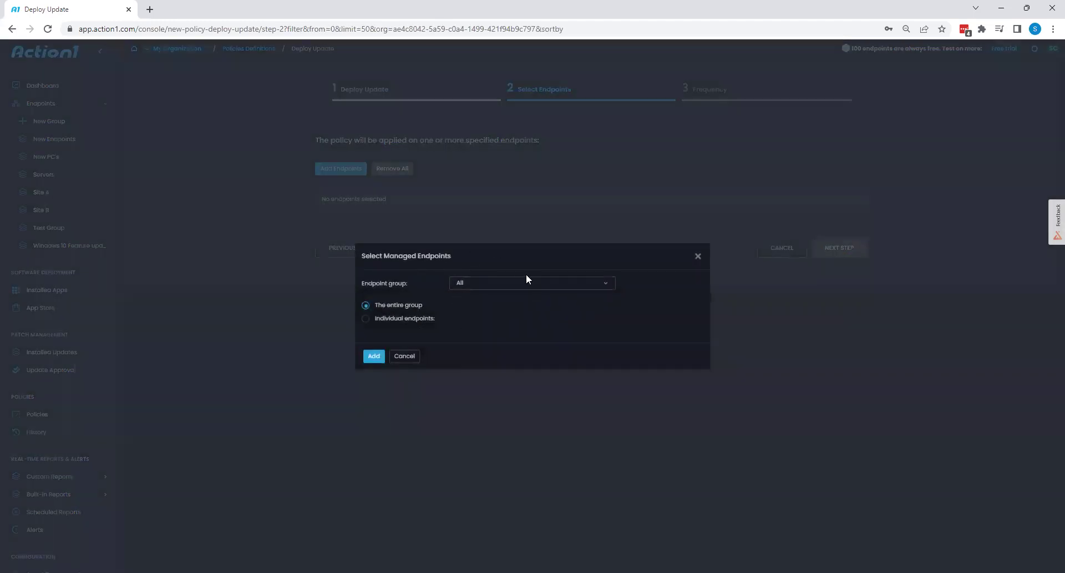
click(509, 282)
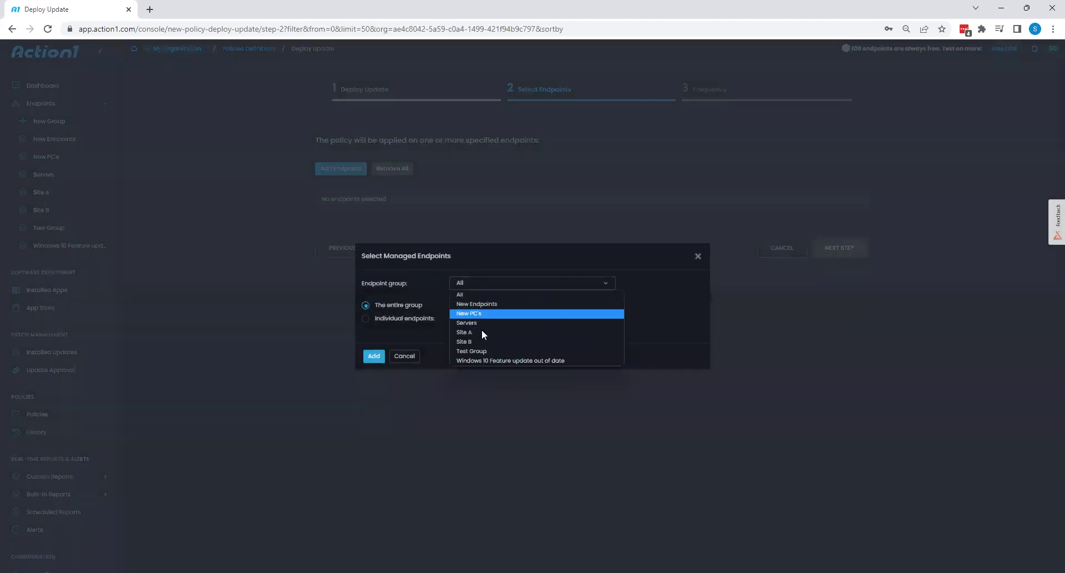
click(371, 361)
click(838, 276)
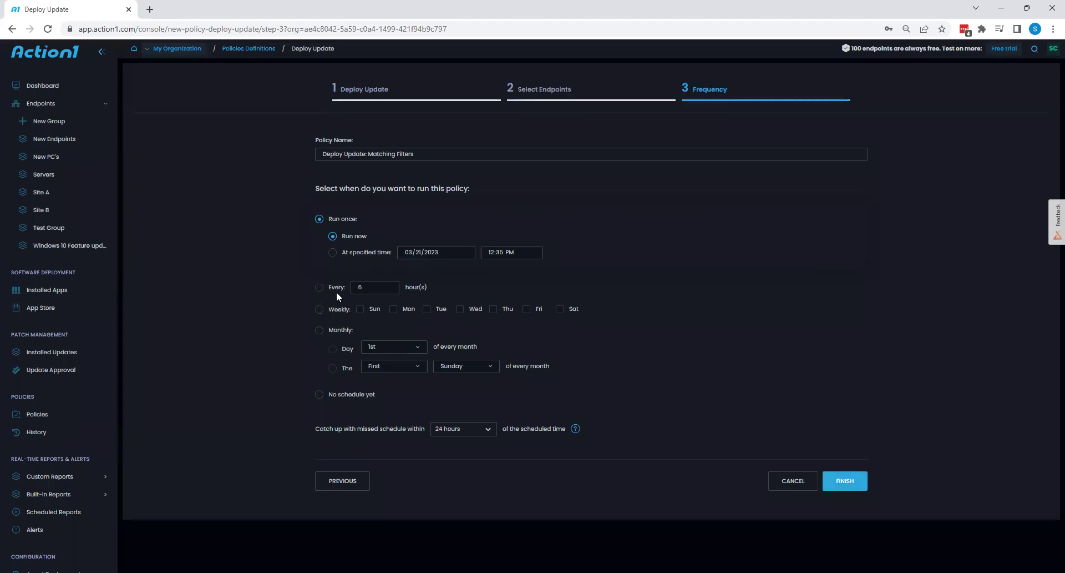
Schedule it weekly on Sunday and Friday, then cancel the wizard
click(323, 309)
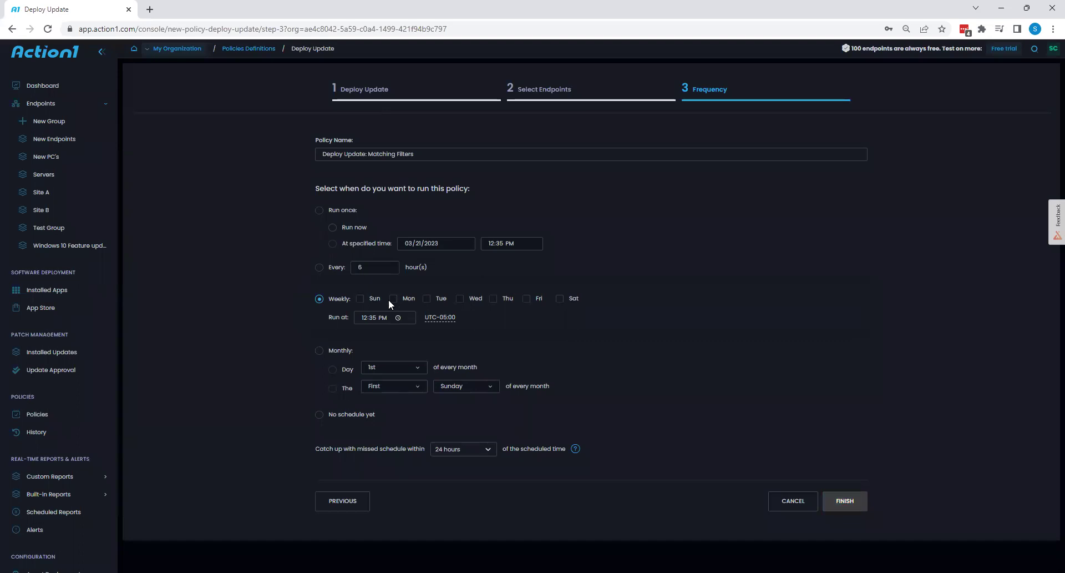
click(360, 299)
click(526, 299)
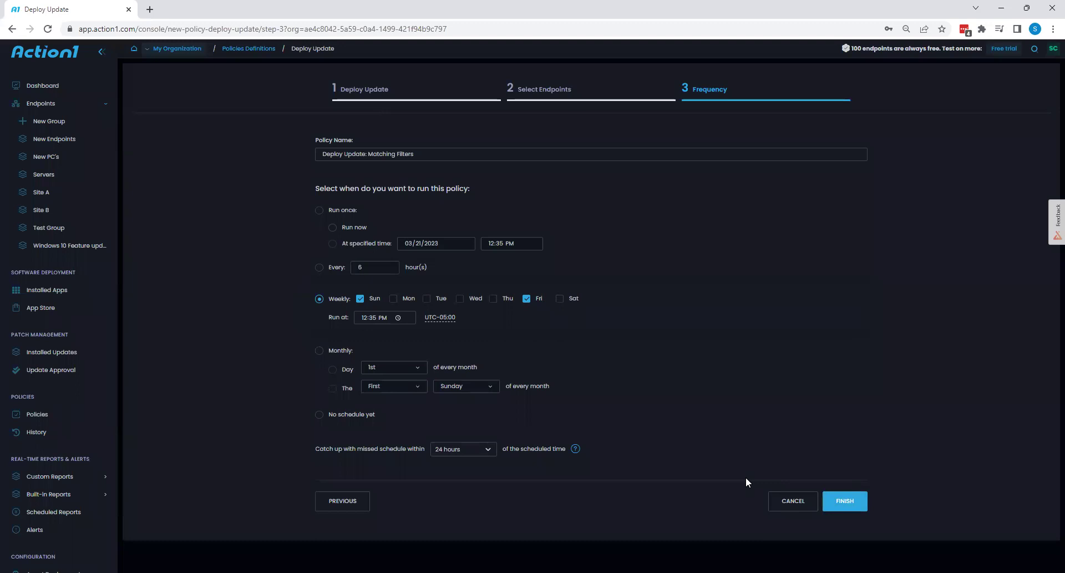
click(788, 501)
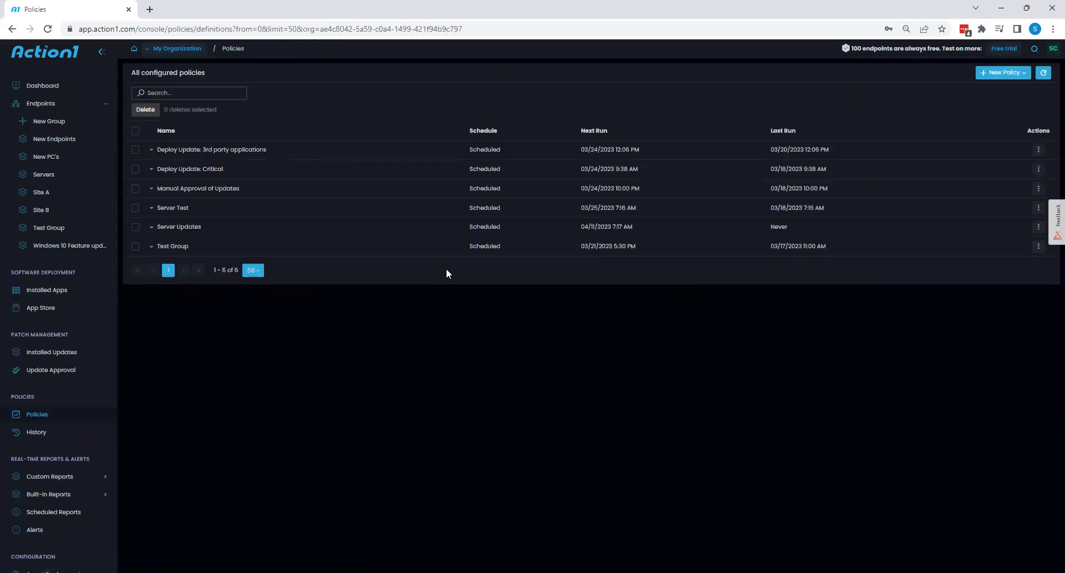
Filter the App Store to Built-in apps and select 7-Zip, Adobe Acrobat Reader DC and Adobe Flash for Firefox
click(65, 314)
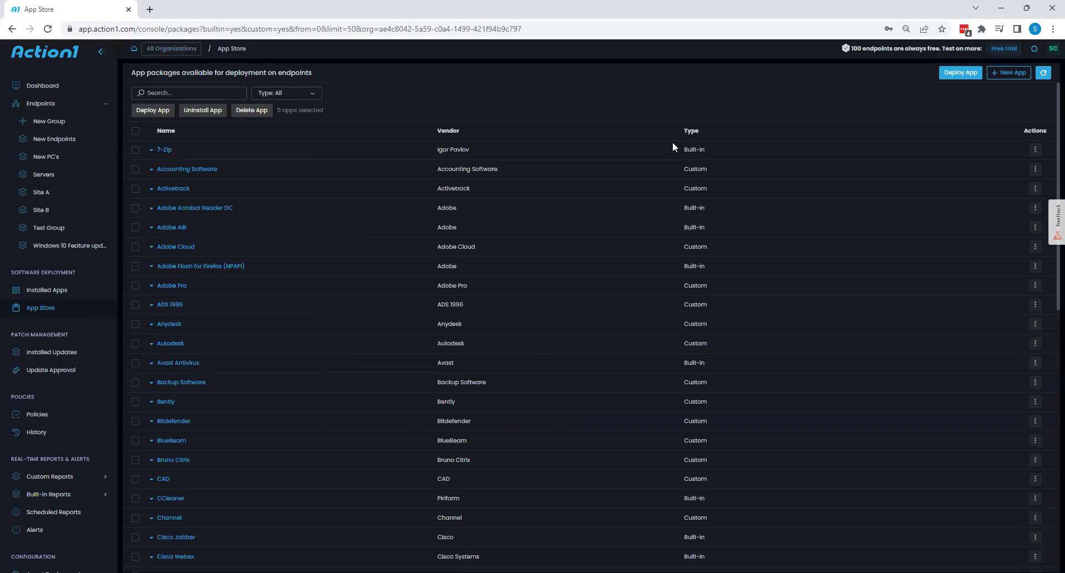
click(290, 94)
click(282, 128)
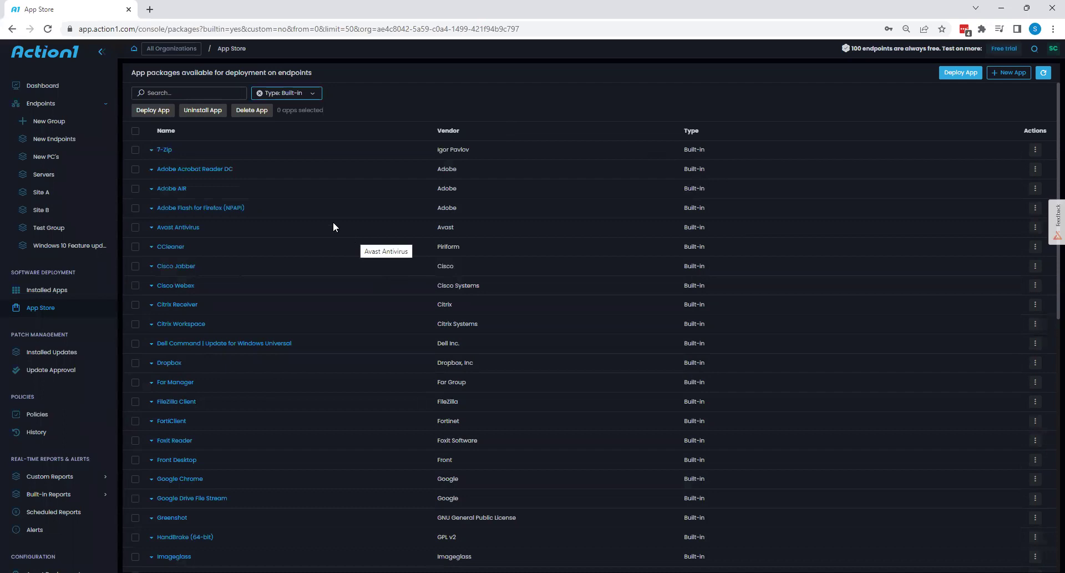
click(136, 149)
click(135, 168)
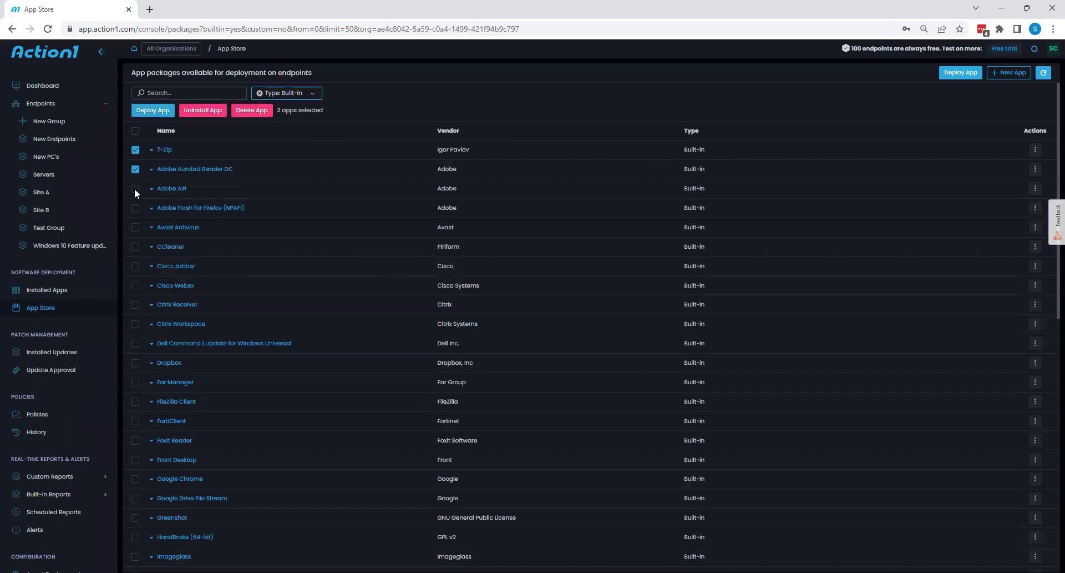
click(135, 209)
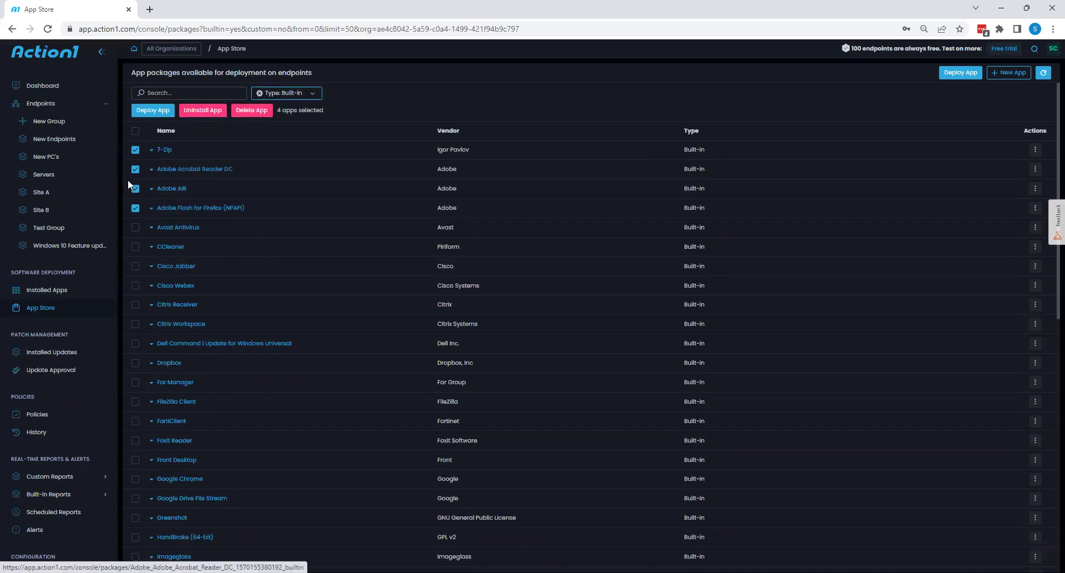
Start deploying the selected apps to all endpoints, then cancel at the schedule step
click(152, 110)
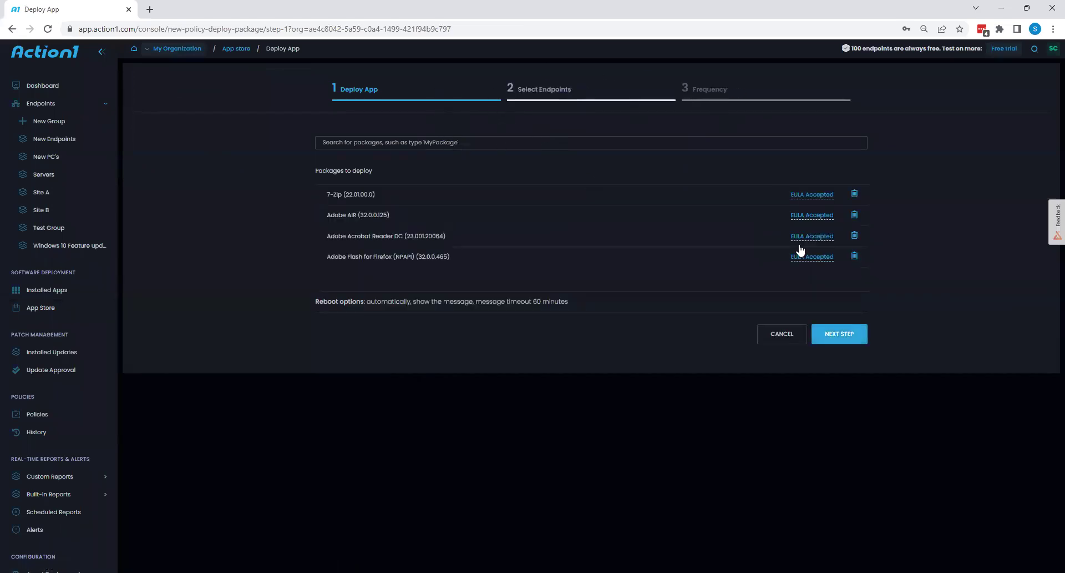
click(840, 334)
click(338, 169)
click(382, 355)
click(835, 280)
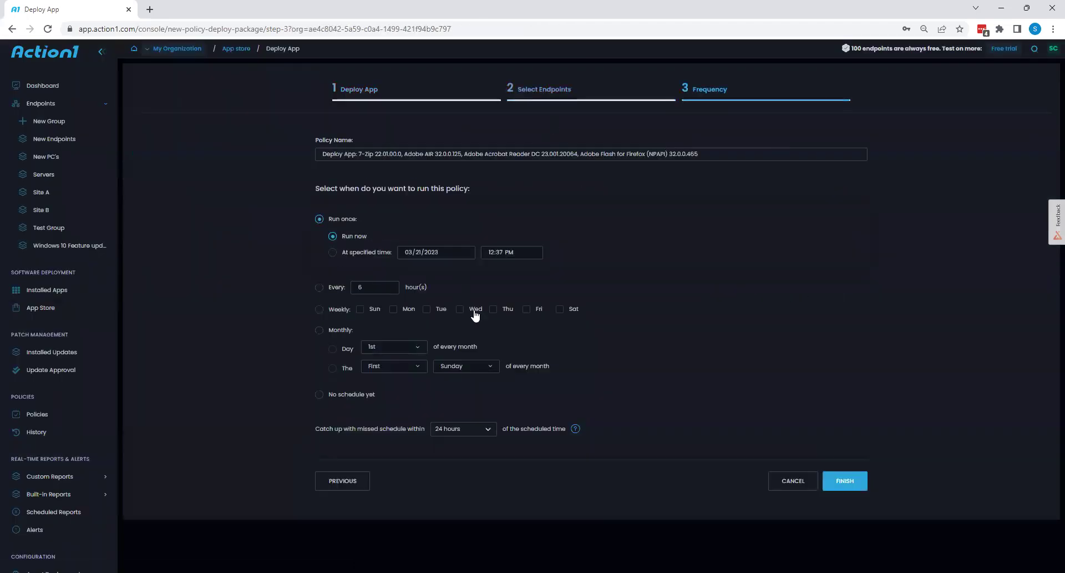
click(793, 481)
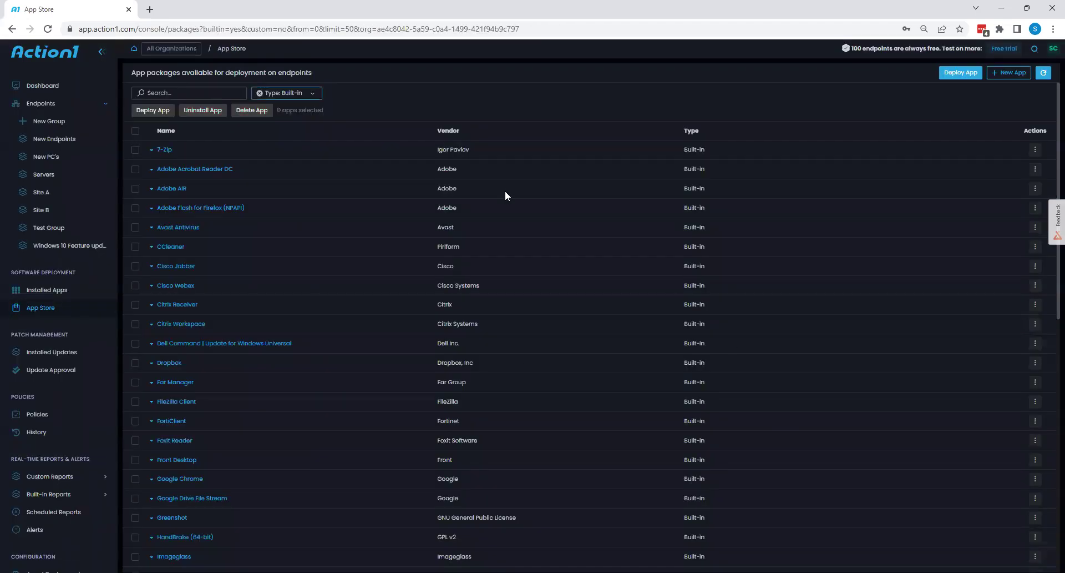
Create and save a new app package named Test, with vendor and description Test
click(1009, 80)
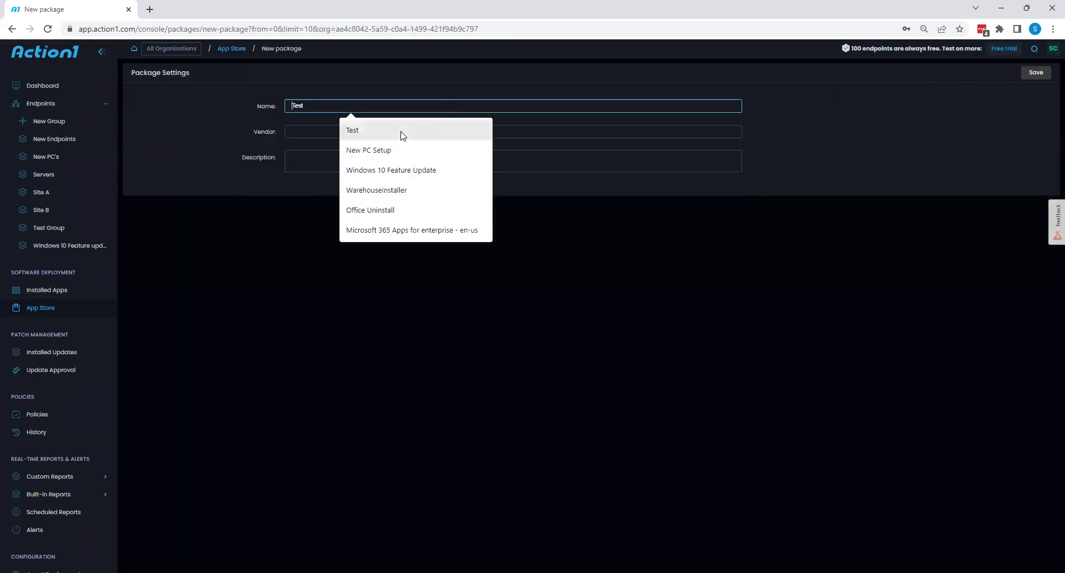
click(394, 120)
click(361, 131)
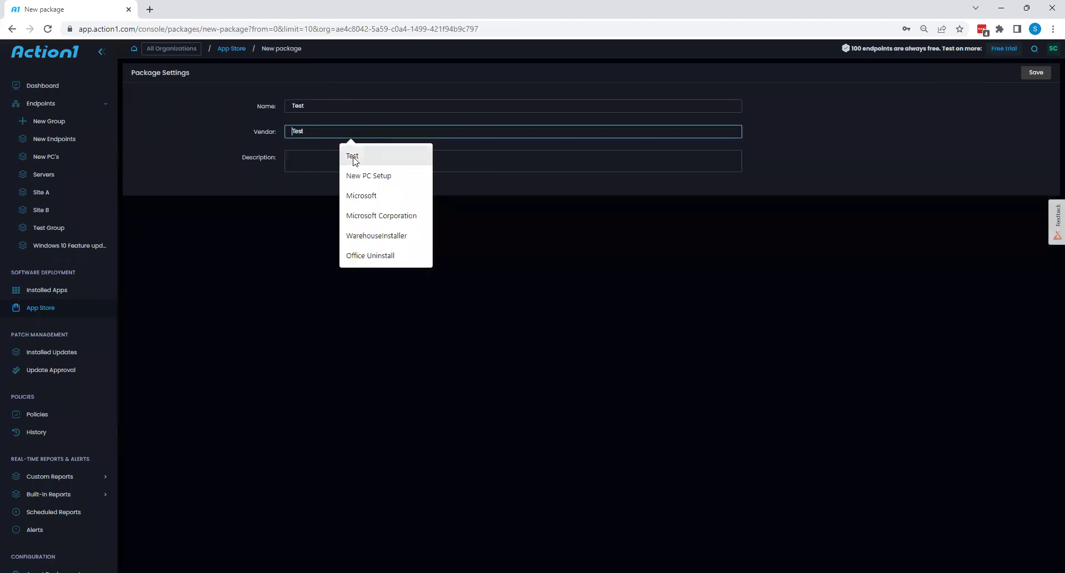
click(355, 151)
click(1035, 73)
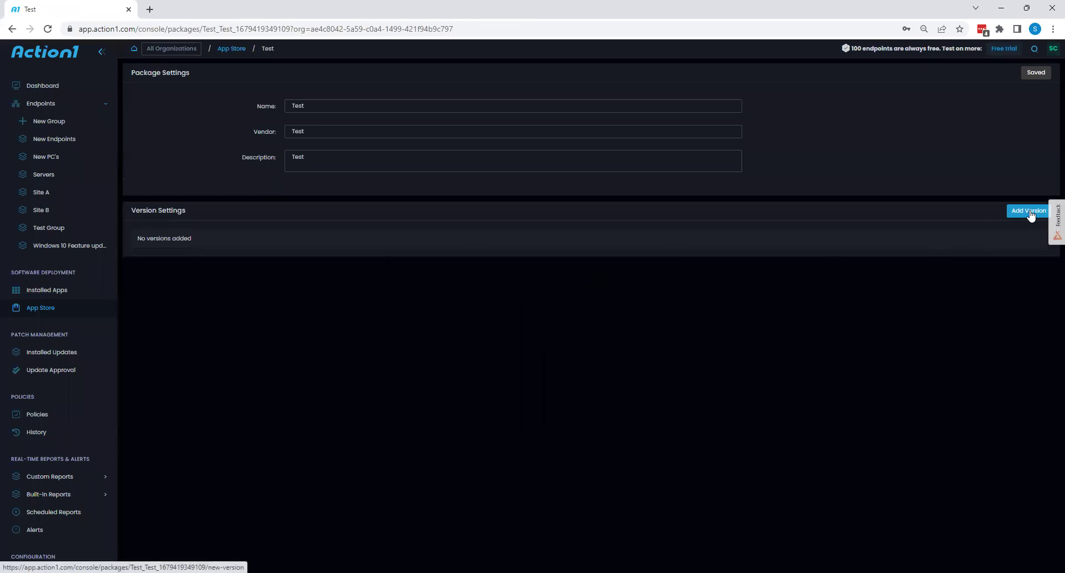
Add version 1 to the Test package and save it
click(1030, 211)
click(437, 101)
text(1)
key(Return)
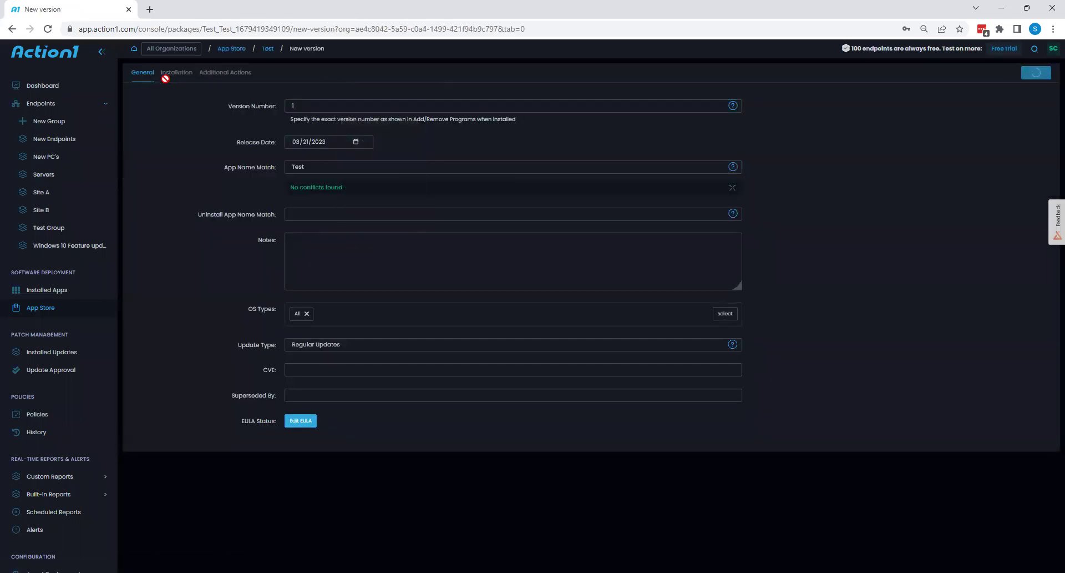
click(178, 81)
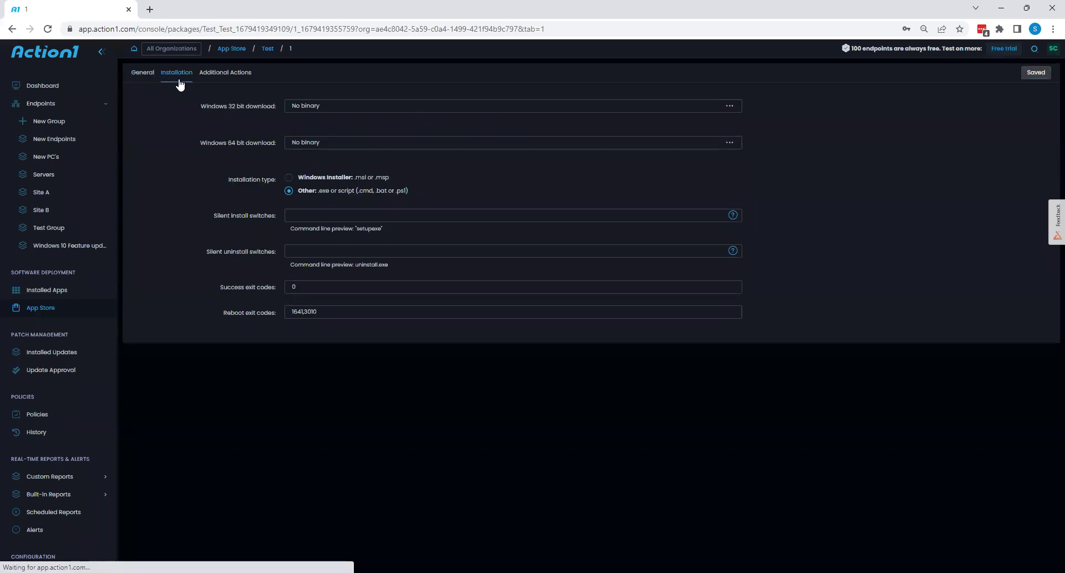
Keep Windows Installer type and set 64-bit binary download to peer-to-peer cloud distribution
click(354, 193)
click(352, 178)
click(734, 144)
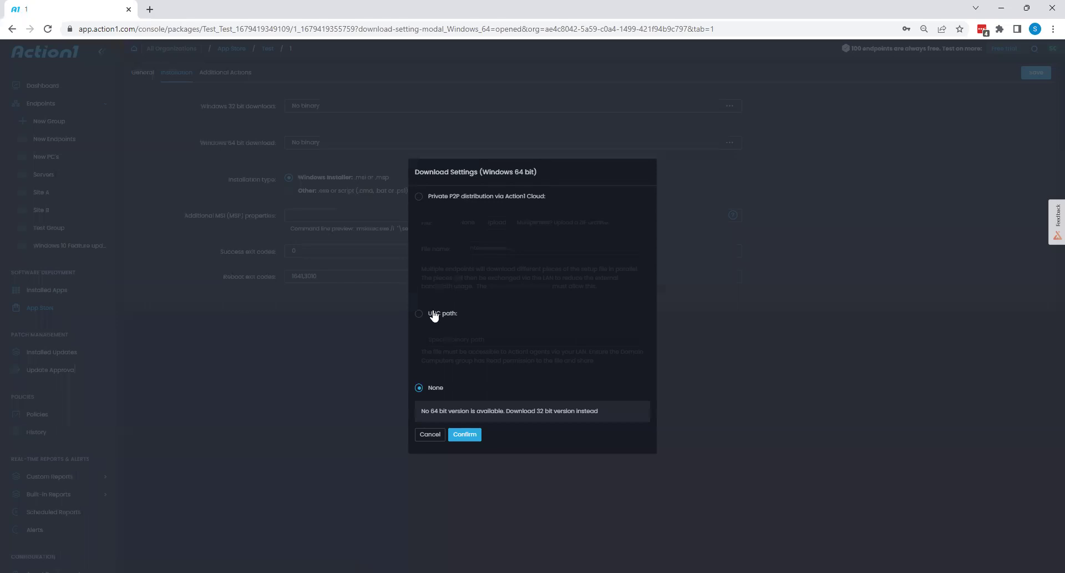
click(456, 314)
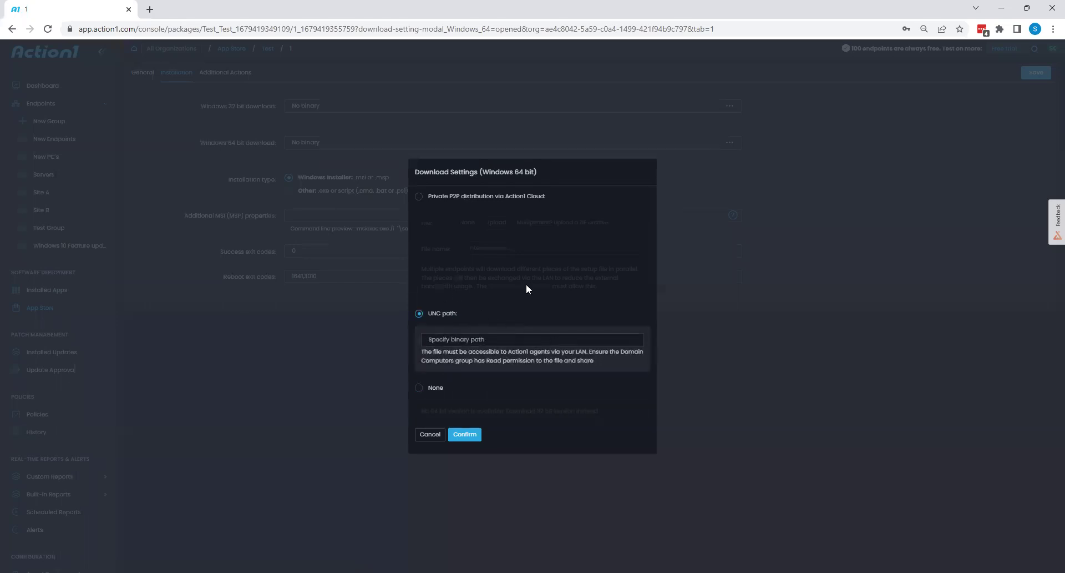
click(468, 194)
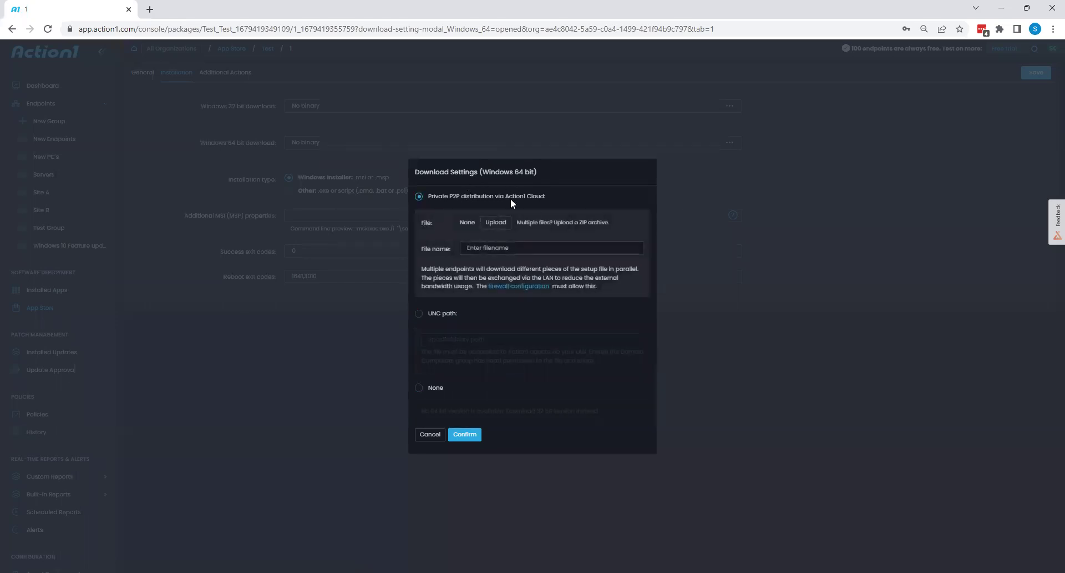
click(421, 436)
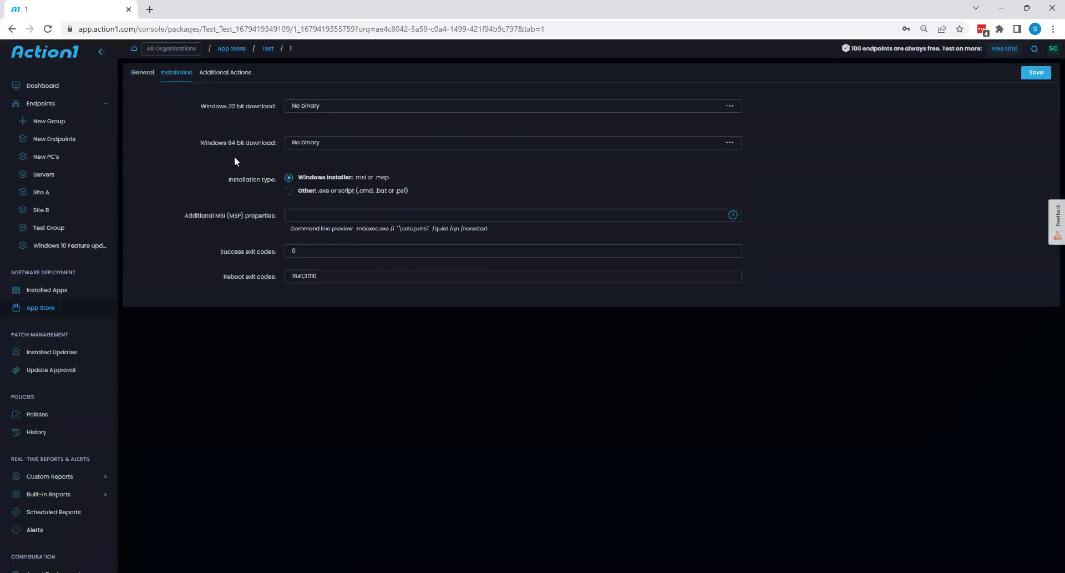
Add a Reboot additional action set to run After Install
click(222, 75)
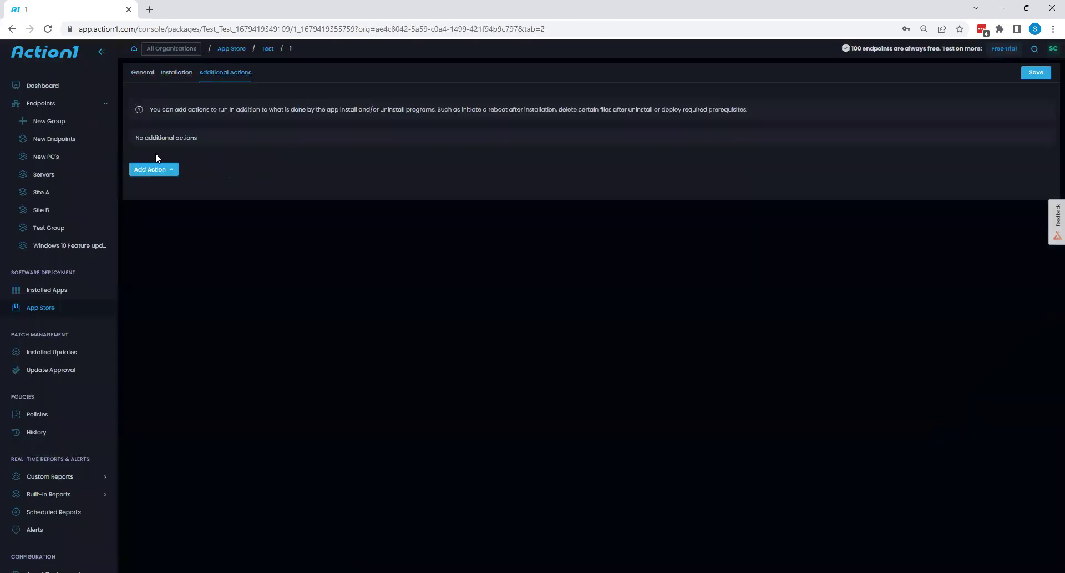
click(161, 169)
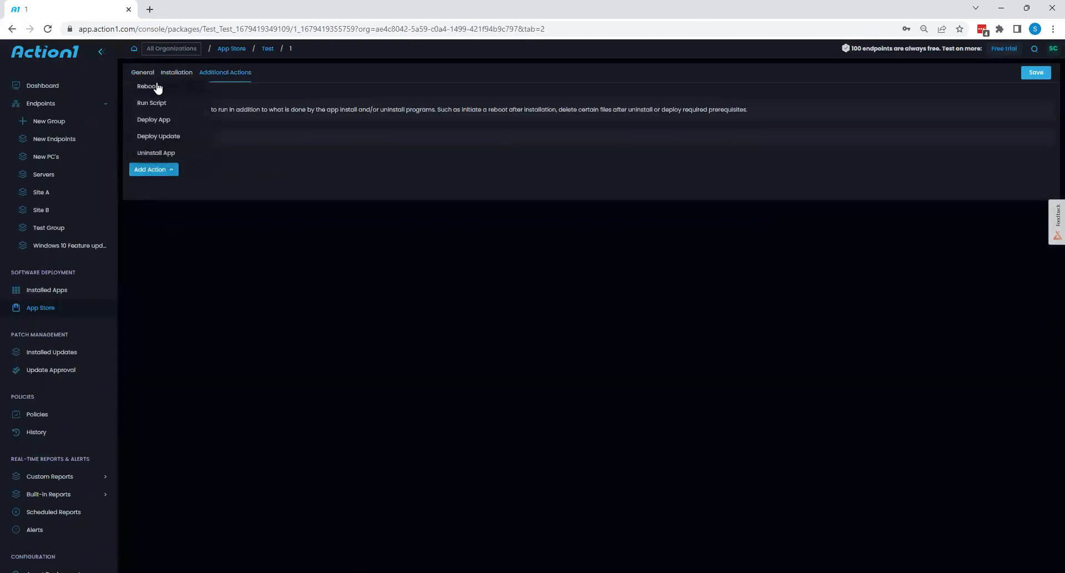
click(150, 183)
click(377, 374)
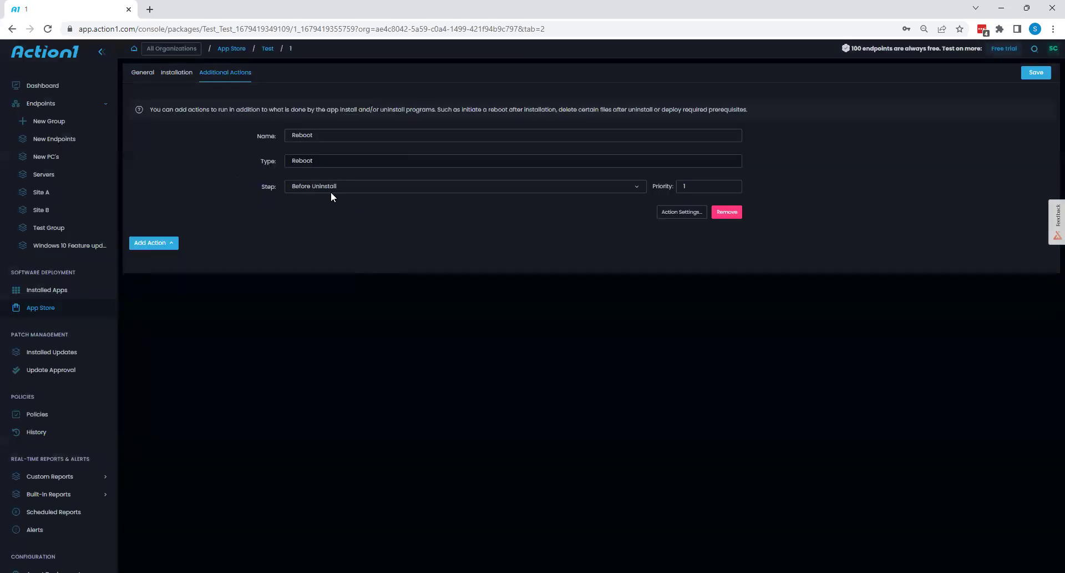
click(327, 187)
click(297, 209)
click(155, 244)
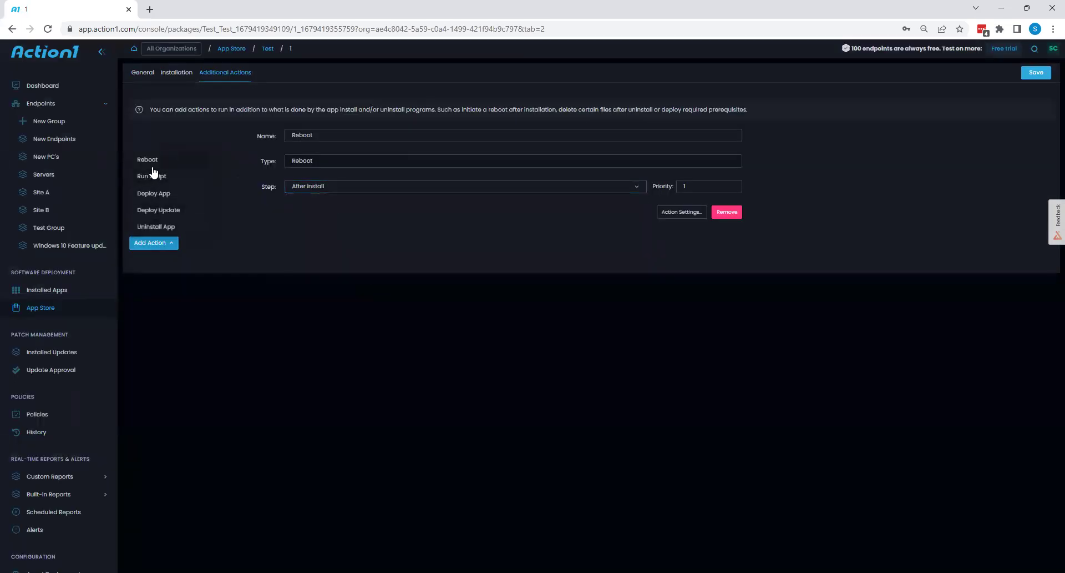
click(48, 105)
click(580, 91)
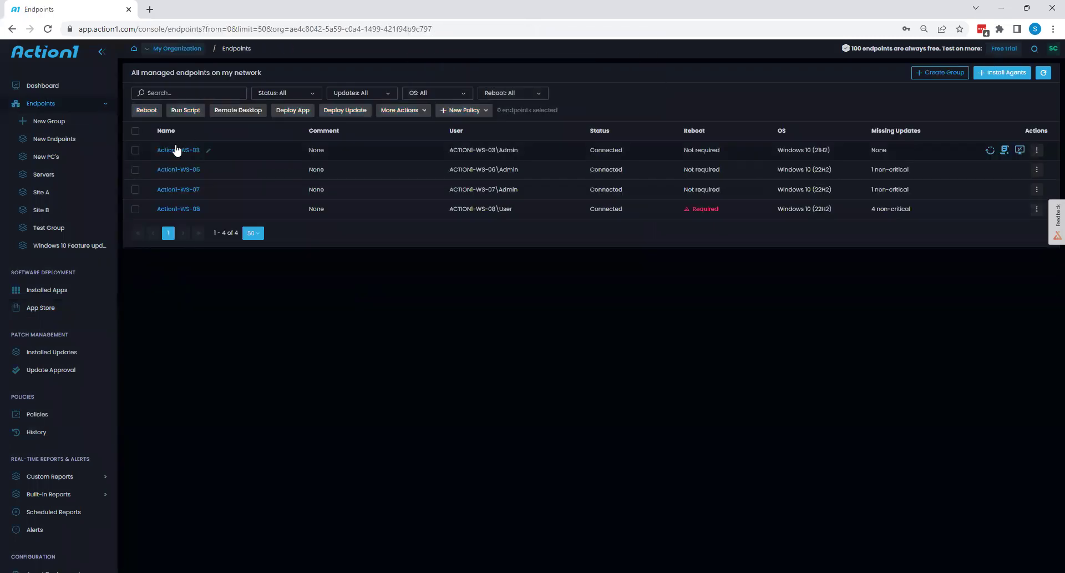
click(135, 150)
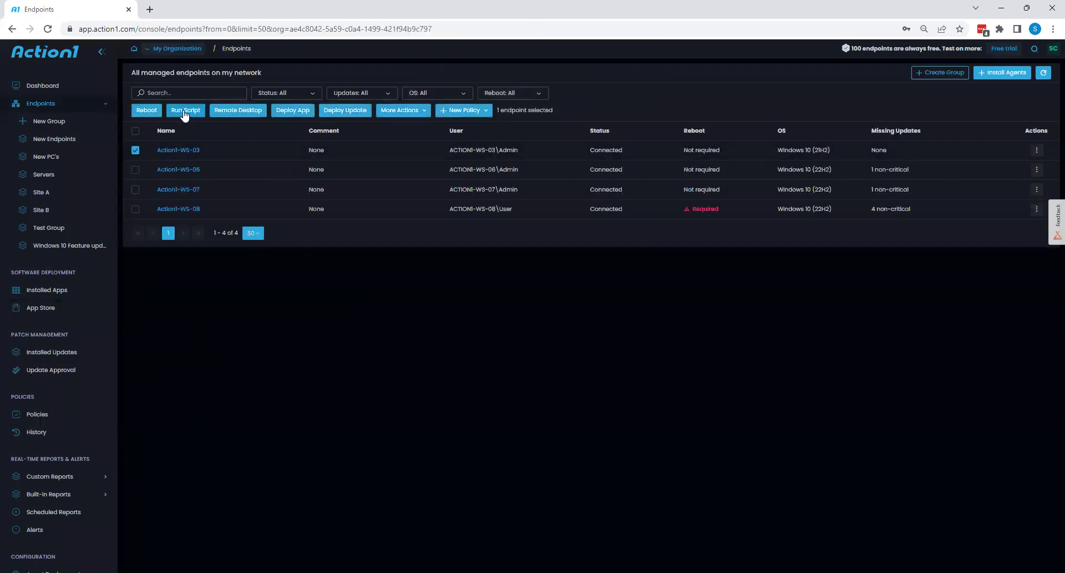
click(185, 110)
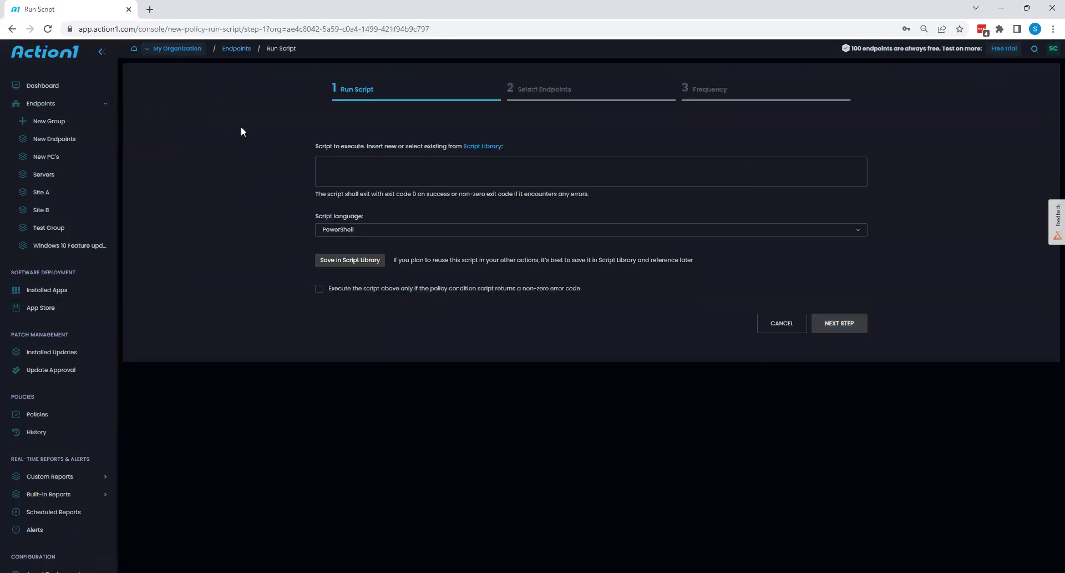
click(398, 168)
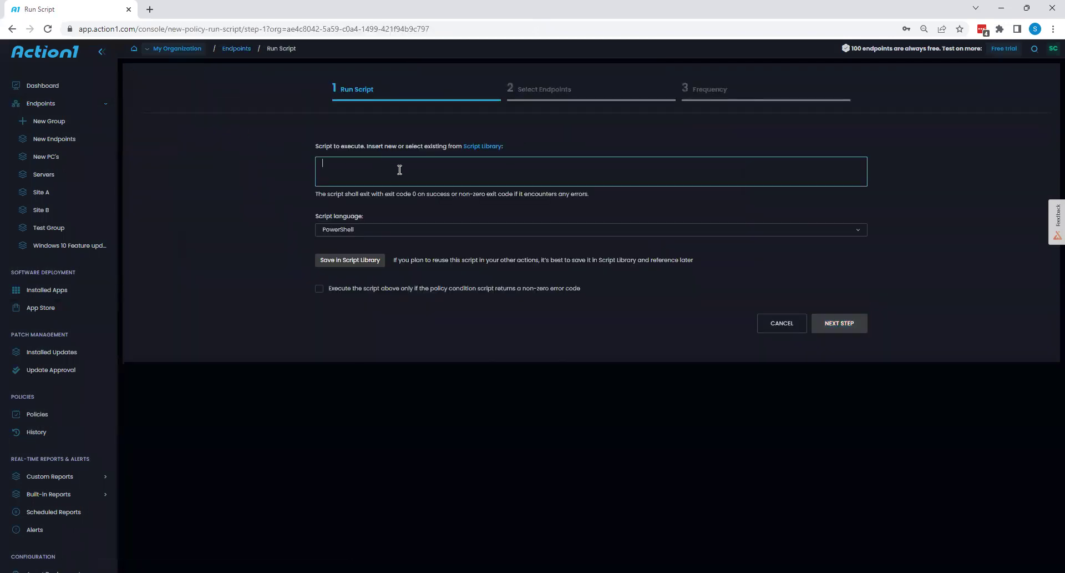
click(483, 147)
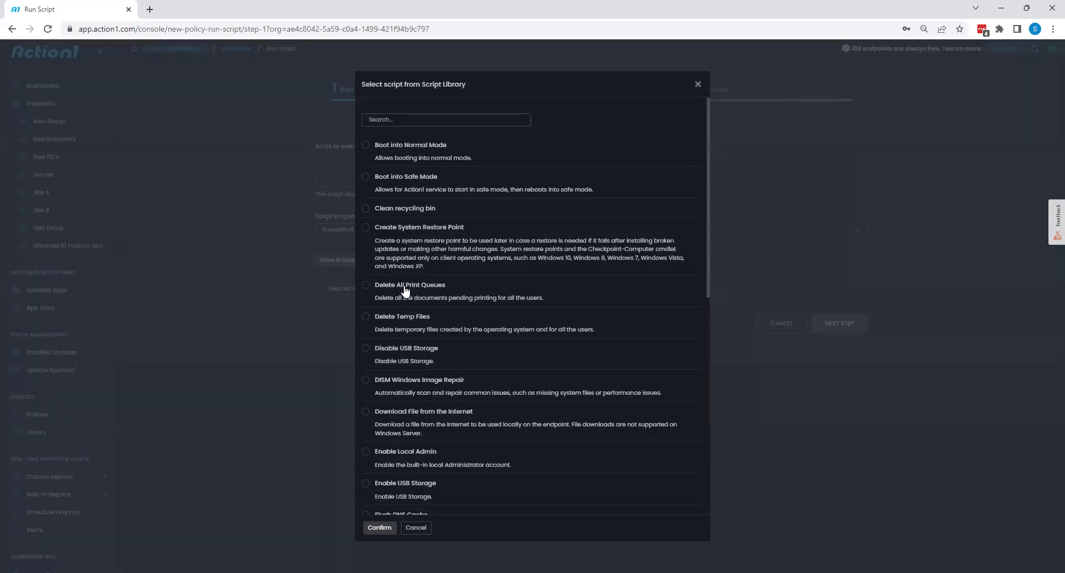
click(404, 288)
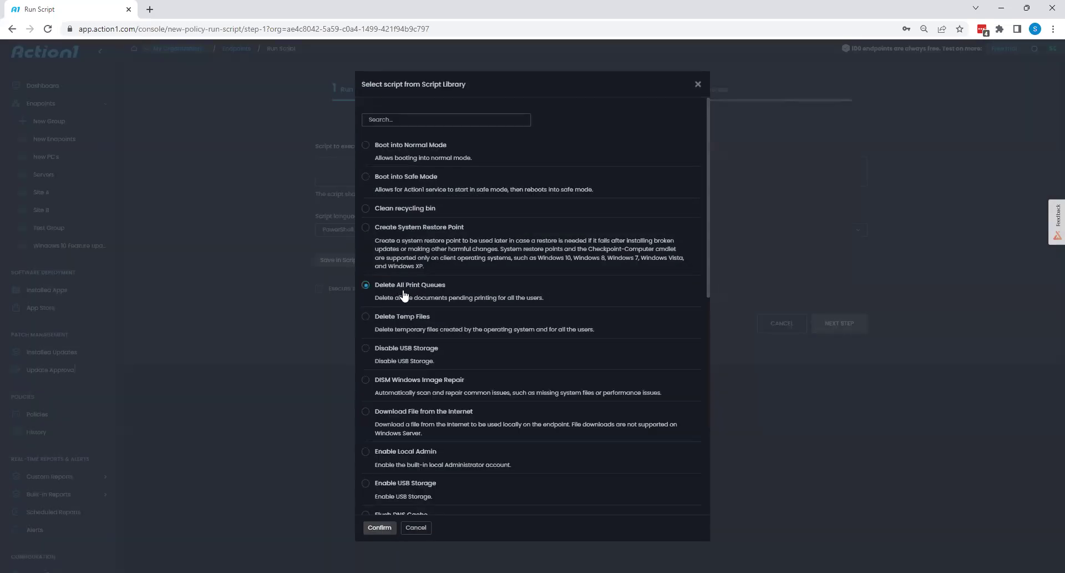
click(380, 529)
click(833, 232)
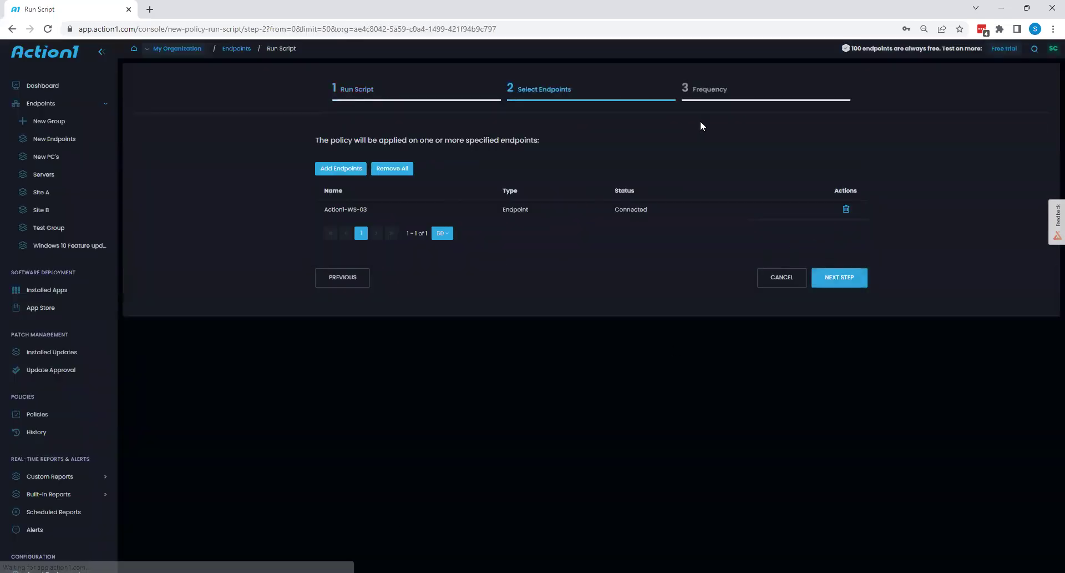
click(767, 275)
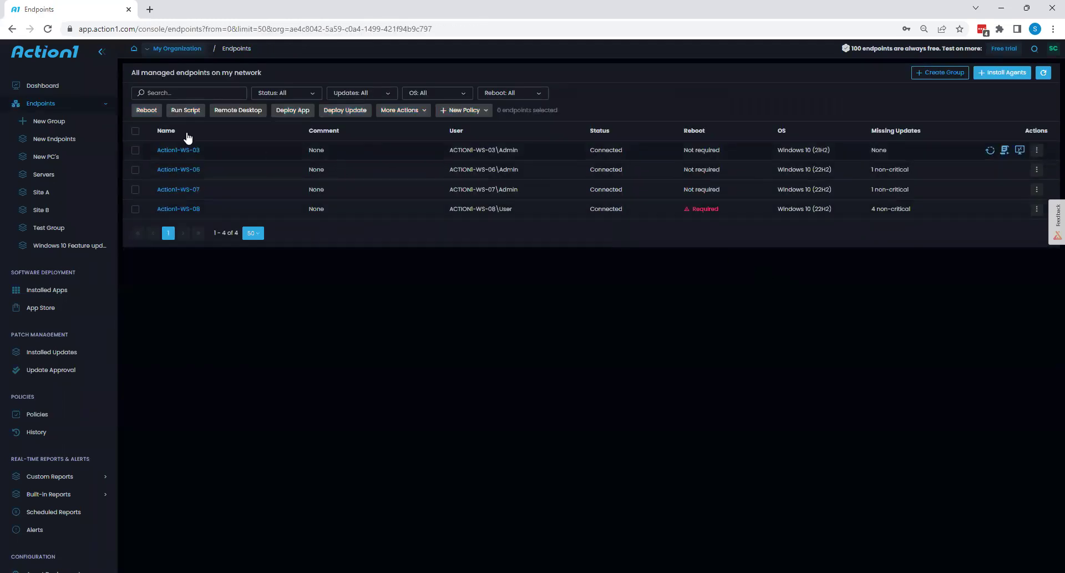
click(139, 151)
click(401, 110)
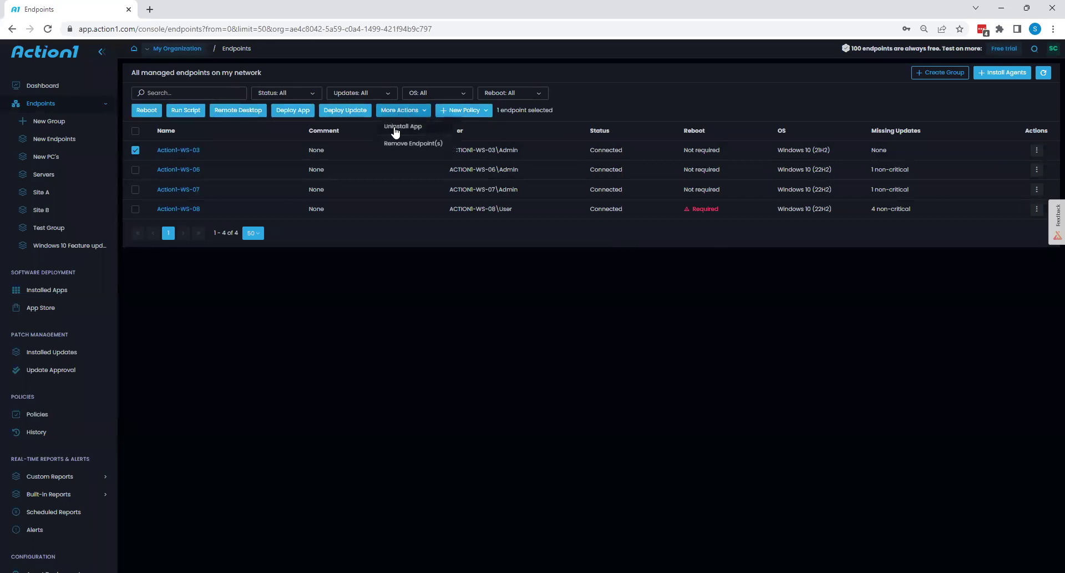
click(404, 127)
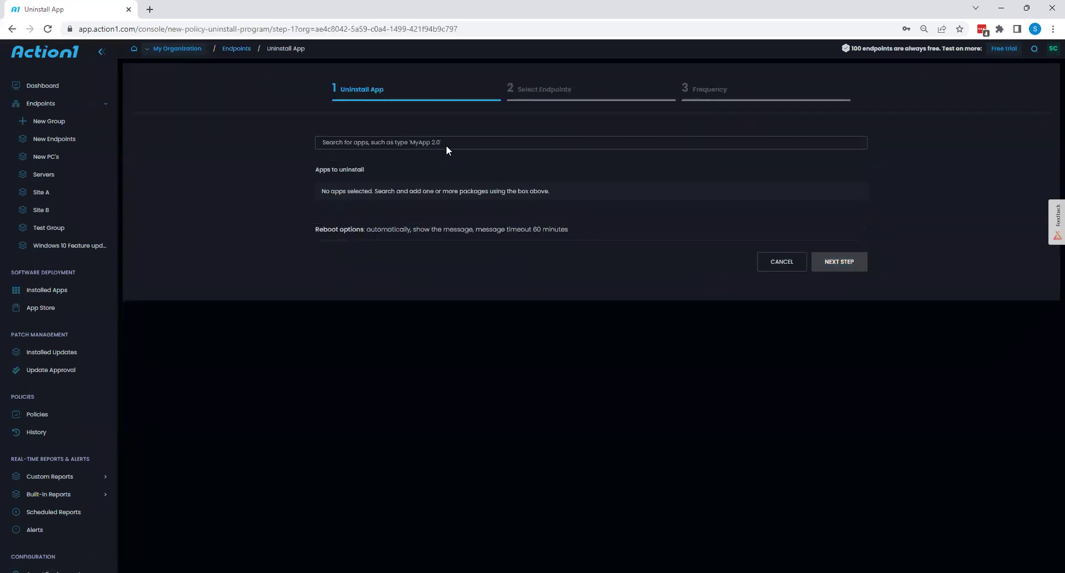
click(397, 142)
text(adobe)
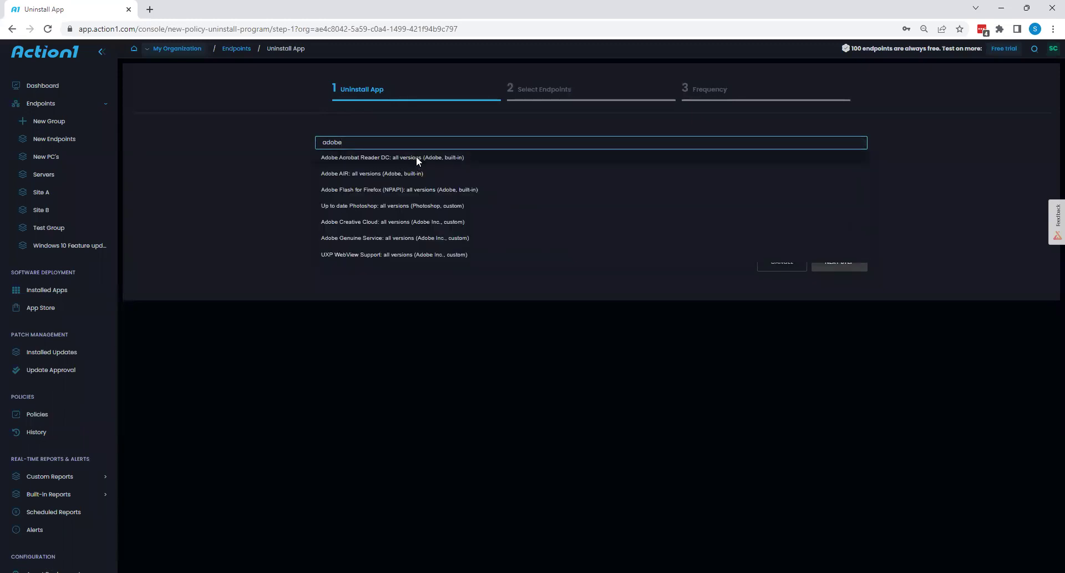
click(417, 158)
Abandon the uninstall app setup and select only Action1-WS-08 in the Endpoints list
click(777, 288)
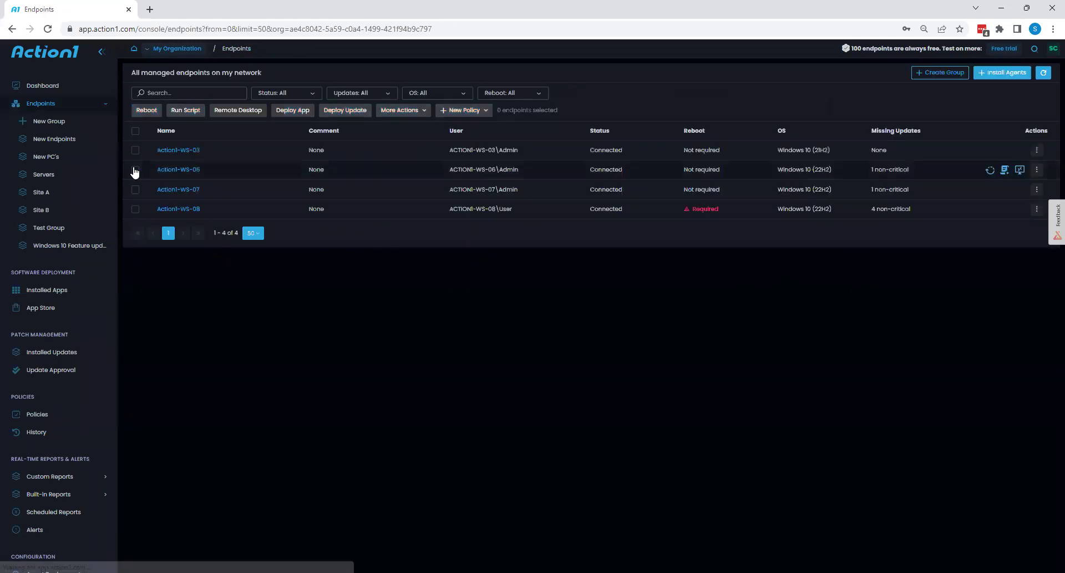
click(135, 150)
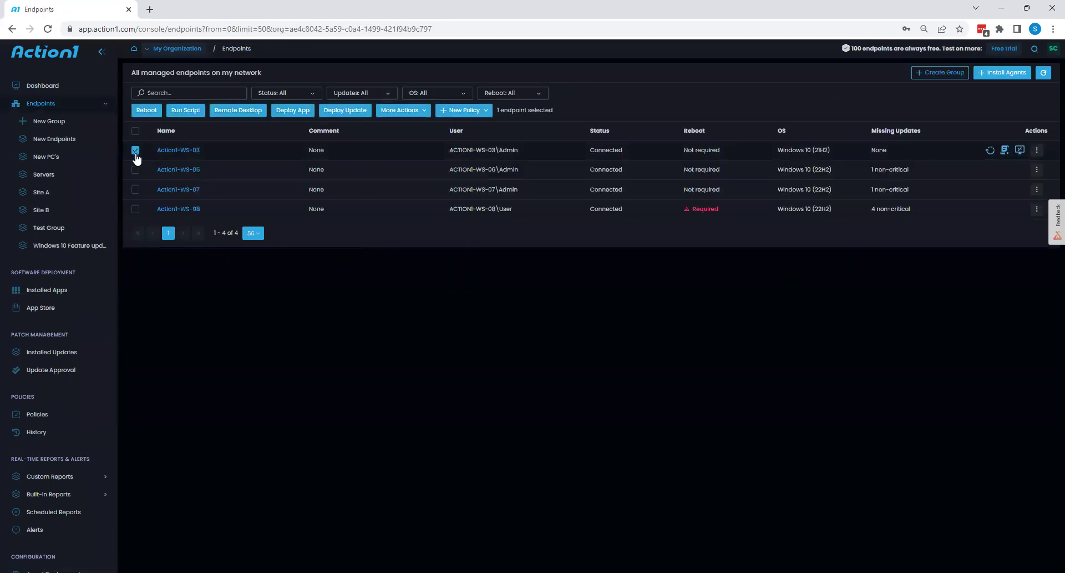
click(136, 150)
click(135, 209)
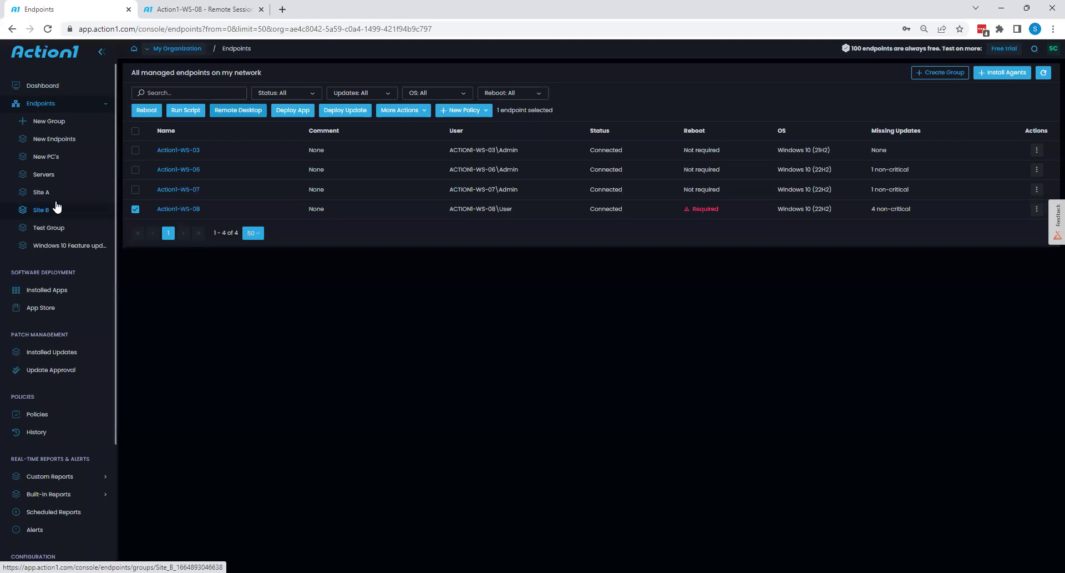
View the Hardware Summary report under Built-in Reports > IT Asset Management > Hardware Inventory
scroll(61, 328, down, 3)
click(60, 326)
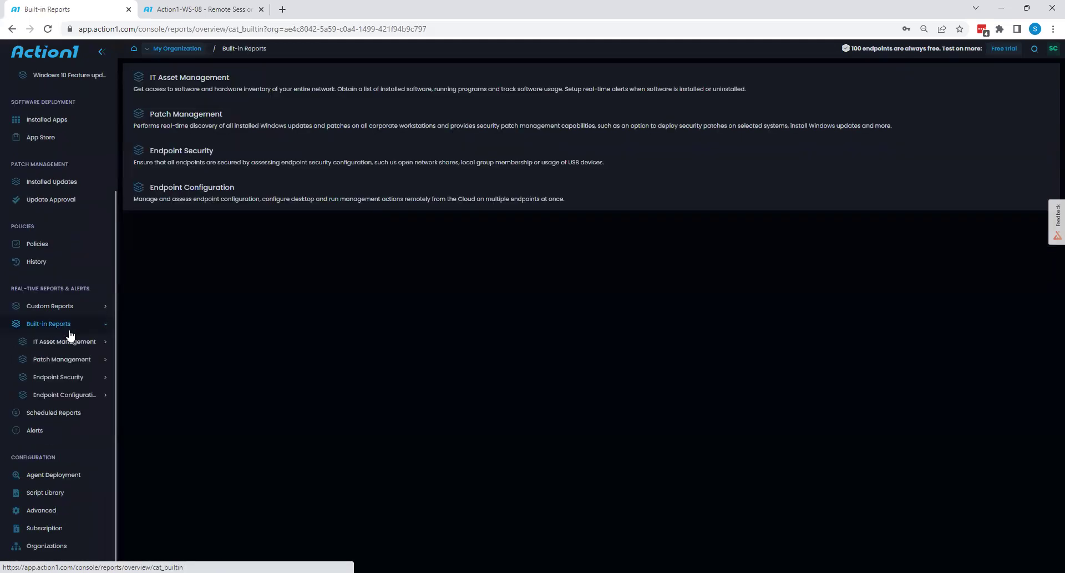
click(75, 339)
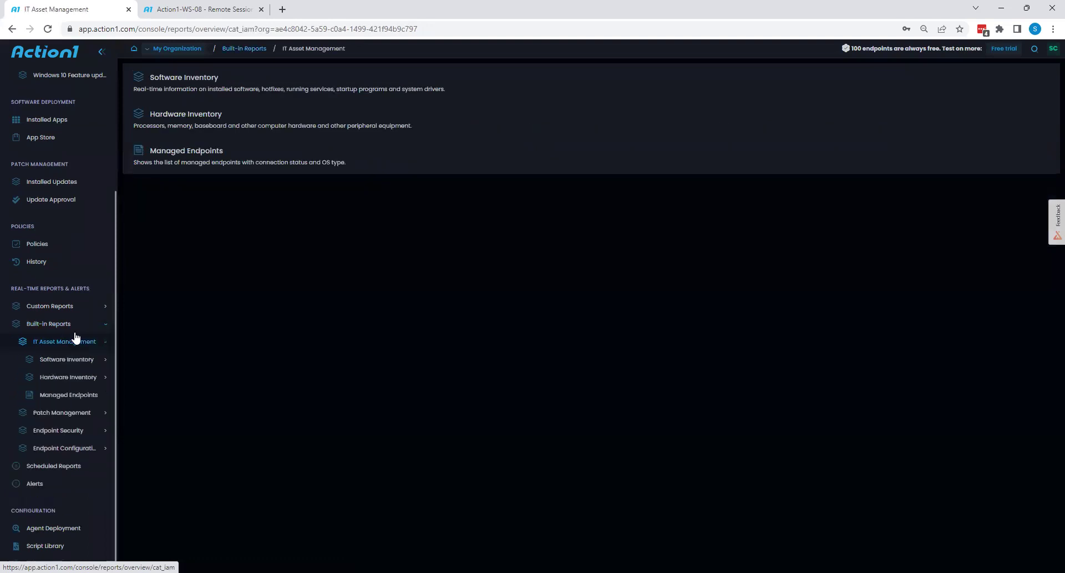
click(76, 383)
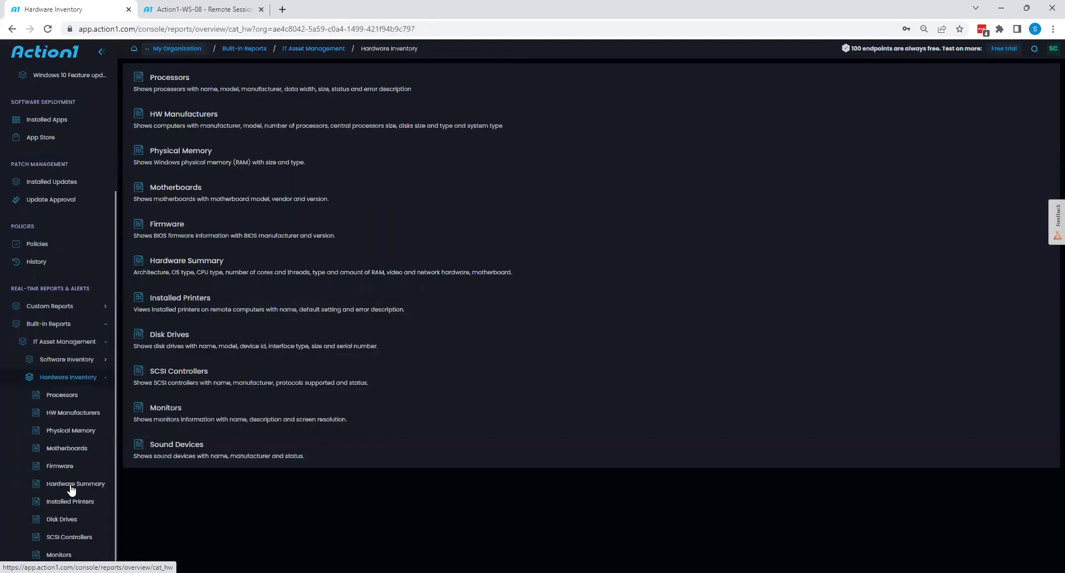
click(73, 486)
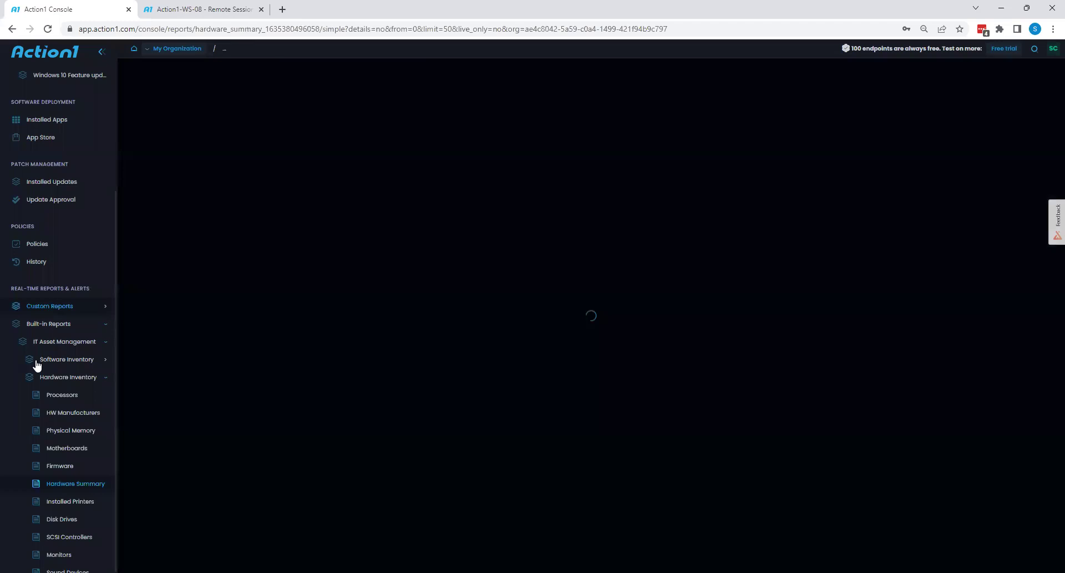
Open the Missing Third-Party & Windows Updates report in the Patch Management category
scroll(45, 367, down, 3)
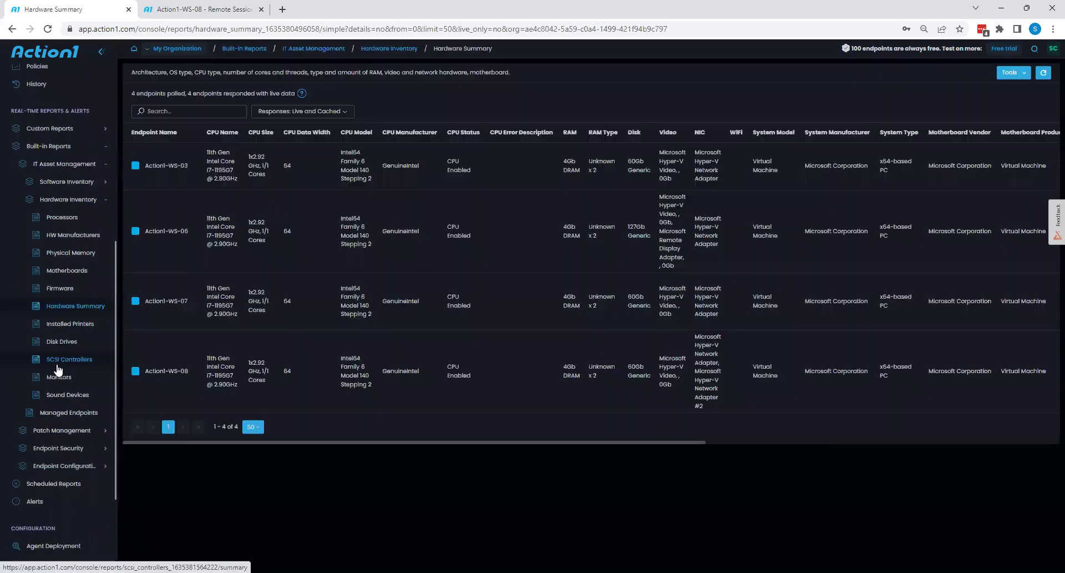
click(67, 432)
click(68, 465)
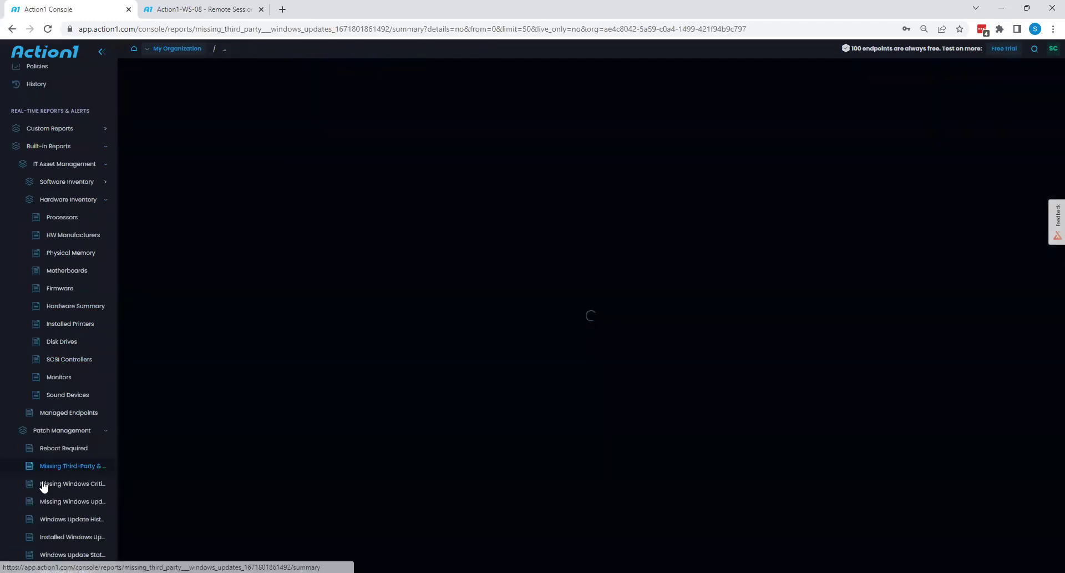
scroll(79, 391, down, 3)
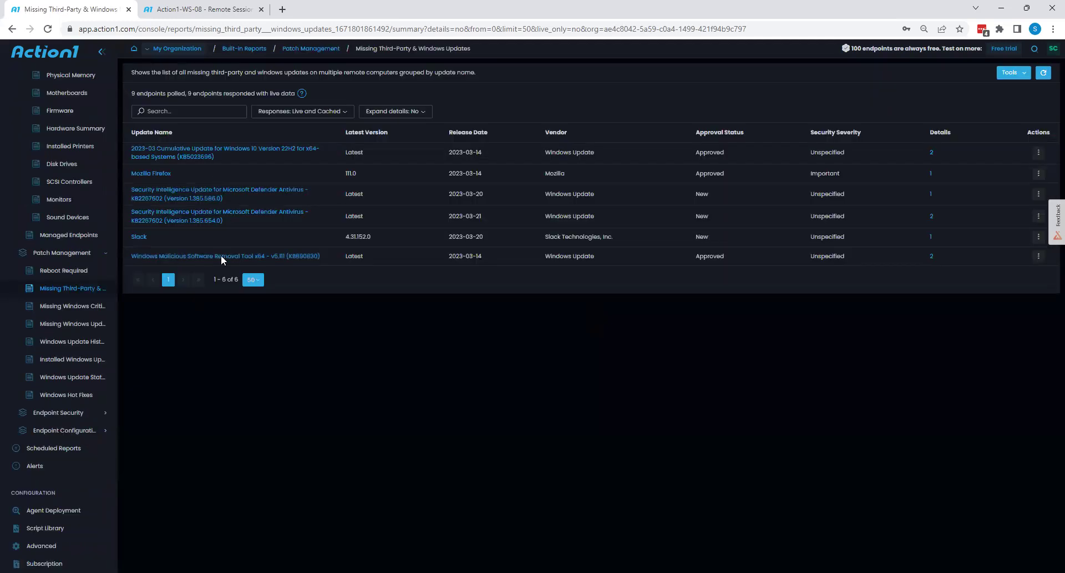
Browse the Endpoint Configuration and Endpoint Security report categories
click(64, 432)
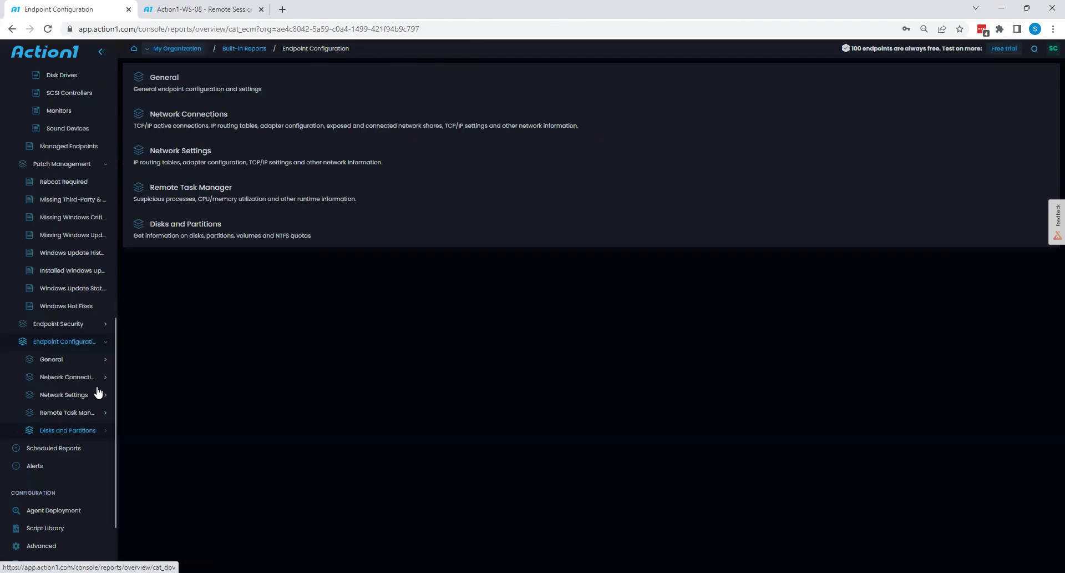
click(60, 345)
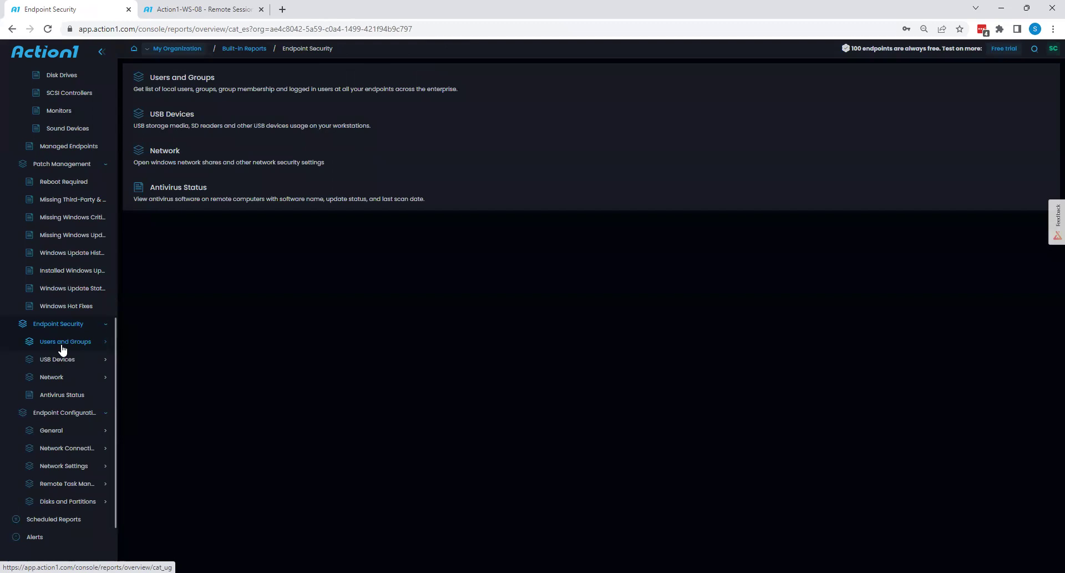
scroll(63, 348, up, 6)
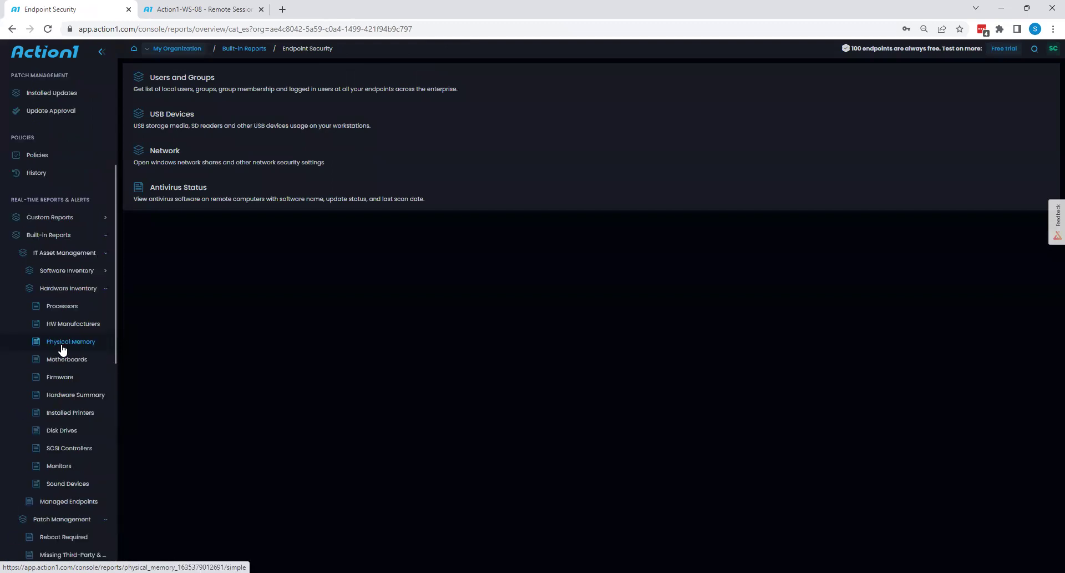
click(63, 348)
Reopen the Missing Third-Party & Windows Updates report, view its export options, then return to Endpoints
scroll(66, 380, down, 3)
click(66, 377)
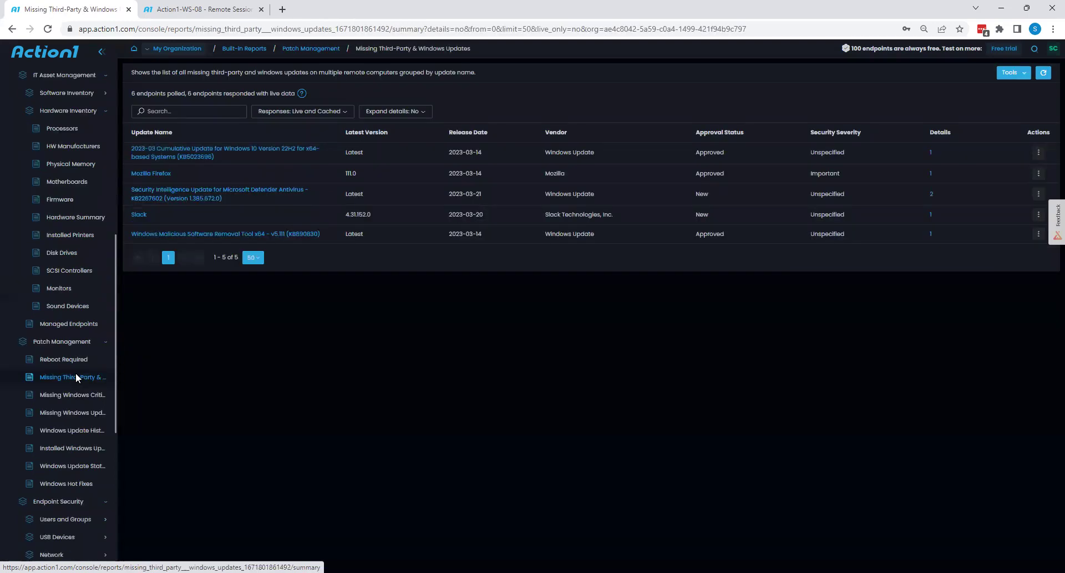
click(1019, 77)
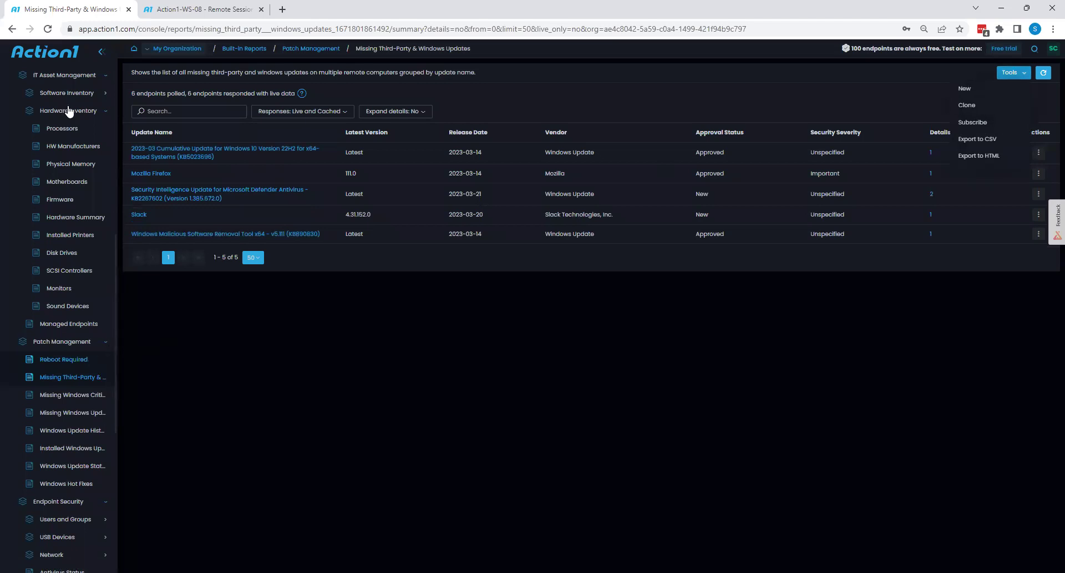
click(277, 235)
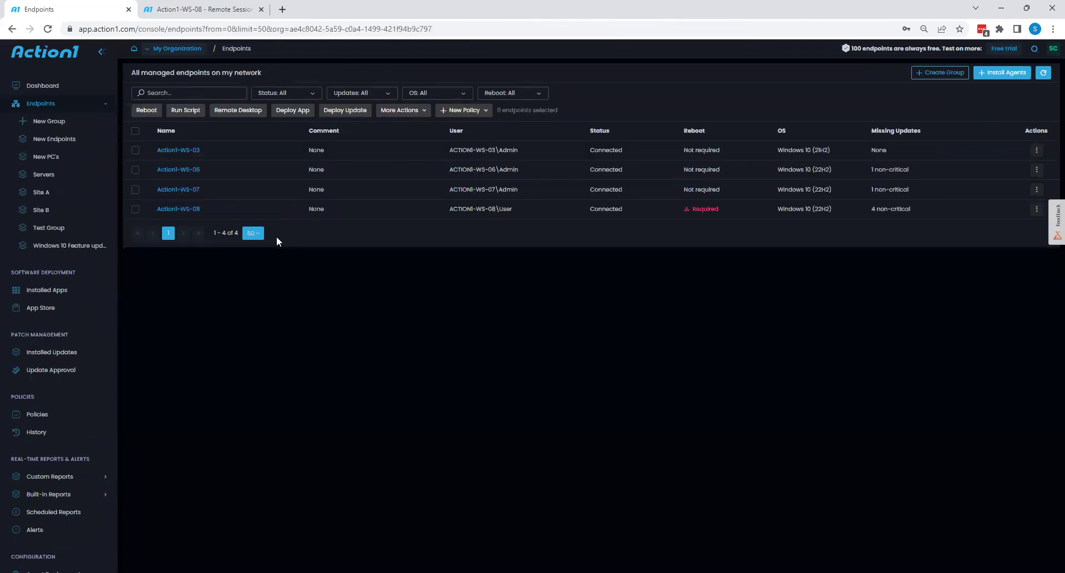